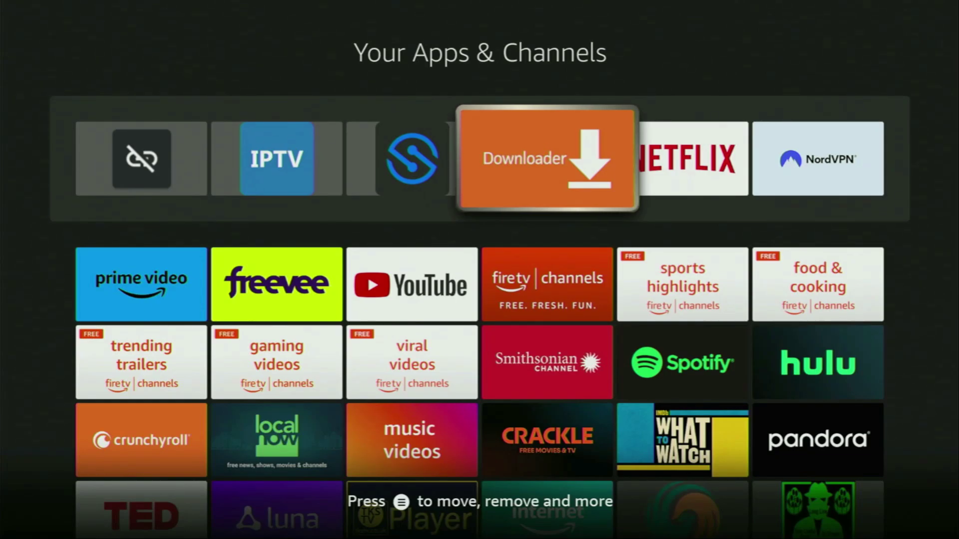
- Leave the apps and channels list and open the search entry in the Find section
{"action": "key", "text": "Escape"}
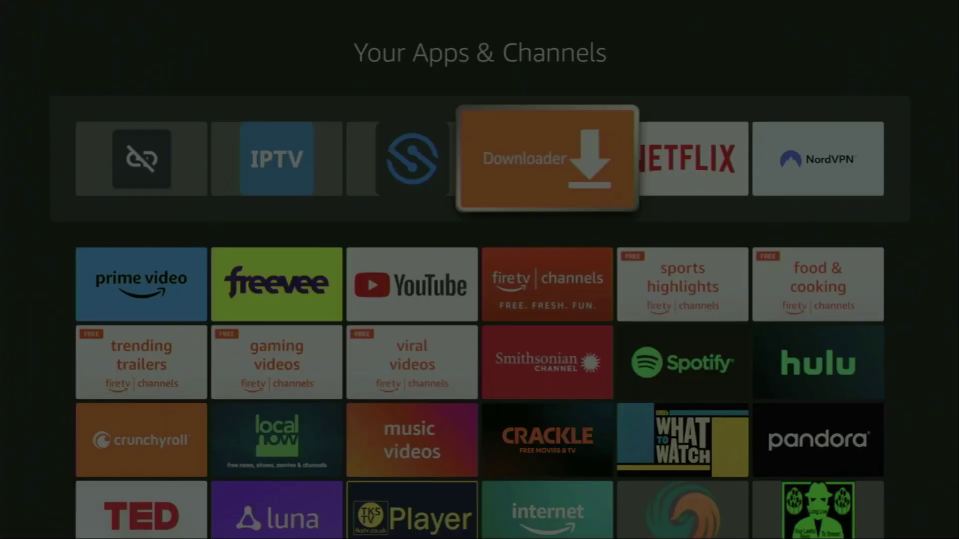
{"action": "key", "text": "Left"}
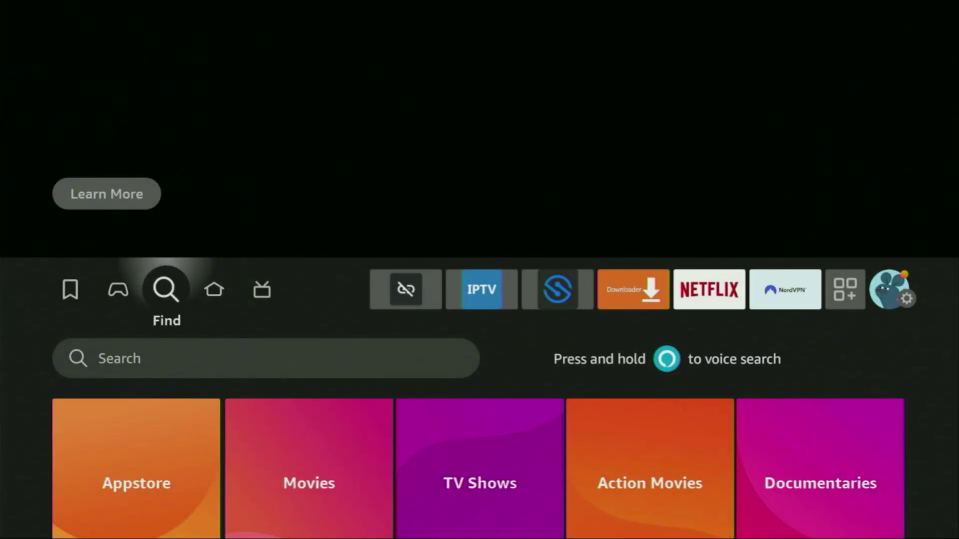
{"action": "key", "text": "Down"}
{"action": "key", "text": "Return"}
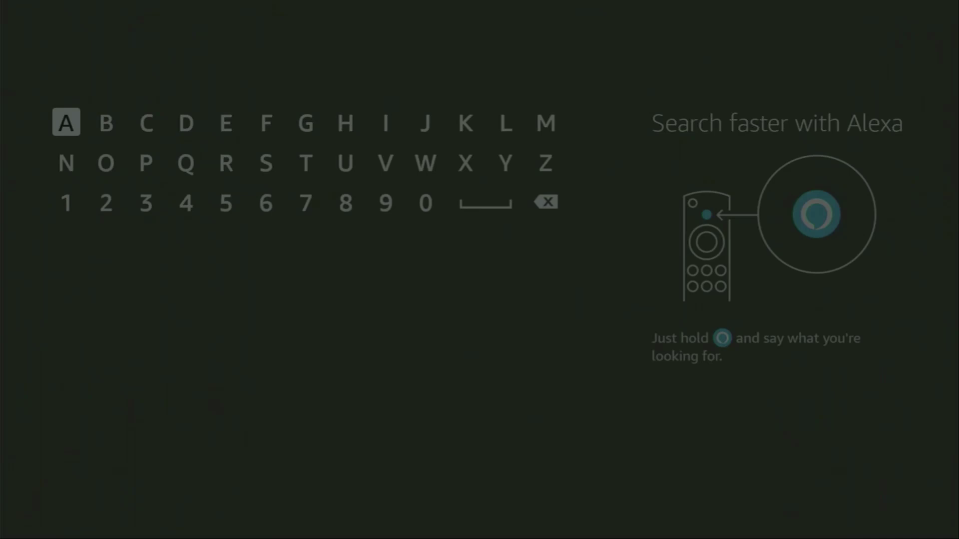
- Search for "downloader" and open the Downloader app from the Apps and games results
{"action": "key", "text": "Right"}
{"action": "key", "text": "Right"}
{"action": "key", "text": "Right"}
{"action": "key", "text": "Return"}
{"action": "key", "text": "Down"}
{"action": "key", "text": "Left"}
{"action": "key", "text": "Left"}
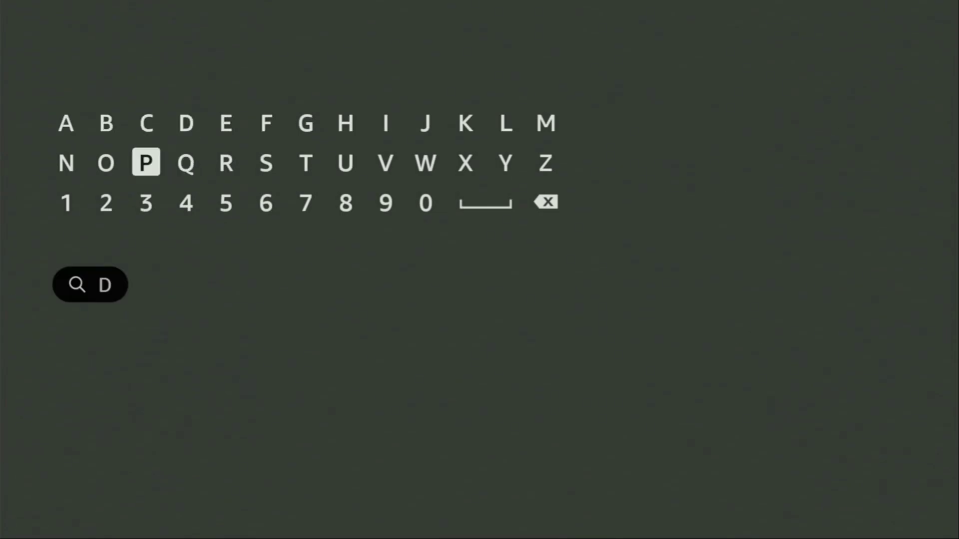
{"action": "key", "text": "Return"}
{"action": "key", "text": "Down"}
{"action": "key", "text": "Down"}
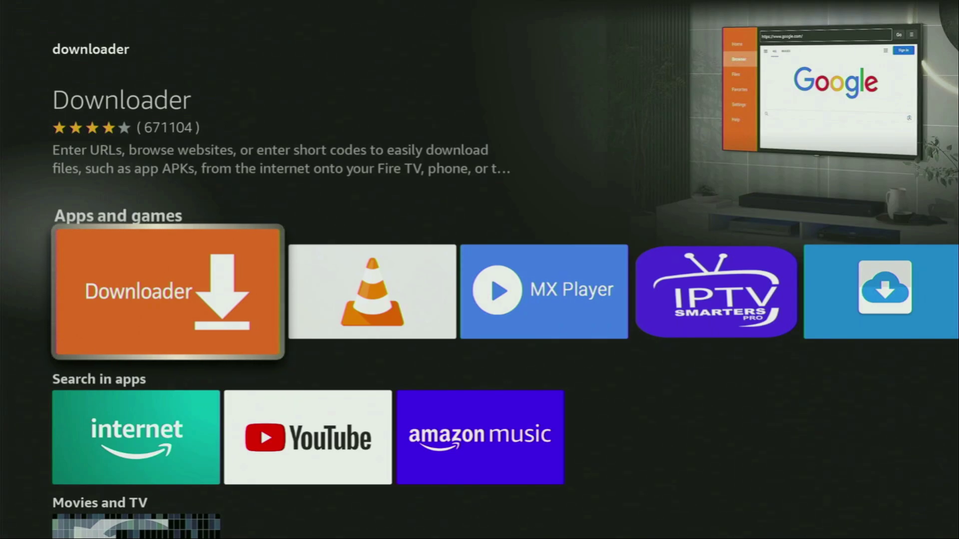
{"action": "key", "text": "Return"}
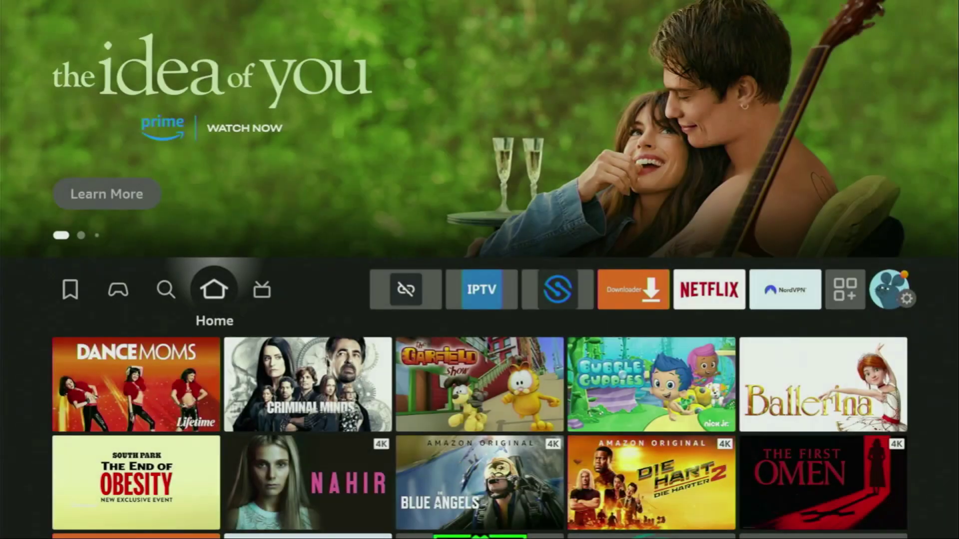
- Go from the home screen to the device's settings section
{"action": "key", "text": "Right"}
{"action": "key", "text": "Right"}
{"action": "key", "text": "Right"}
{"action": "key", "text": "Right"}
{"action": "key", "text": "Right"}
{"action": "key", "text": "Right"}
{"action": "key", "text": "Right"}
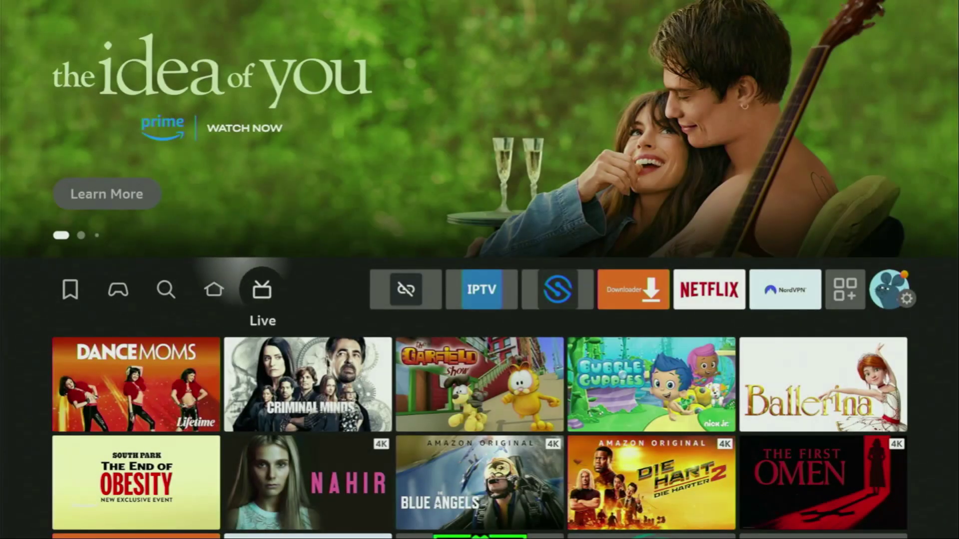
{"action": "key", "text": "Right"}
{"action": "key", "text": "Right"}
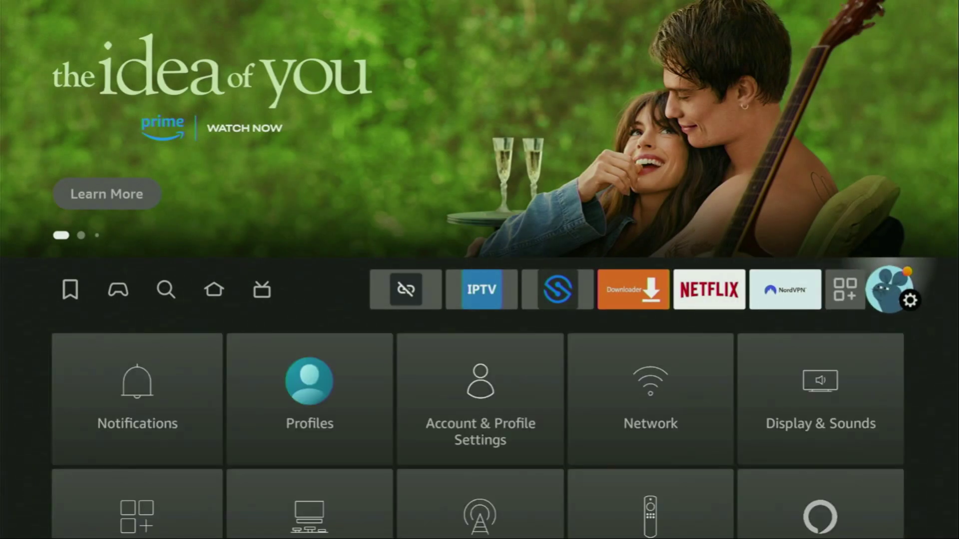
- Open the My Fire TV settings
{"action": "key", "text": "Down"}
{"action": "key", "text": "Down"}
{"action": "key", "text": "Down"}
{"action": "key", "text": "Right"}
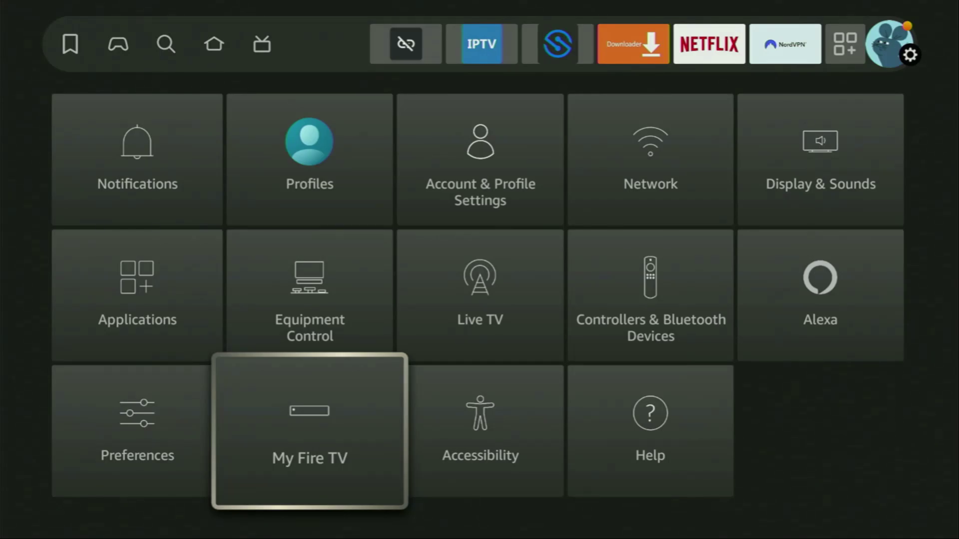
{"action": "key", "text": "Return"}
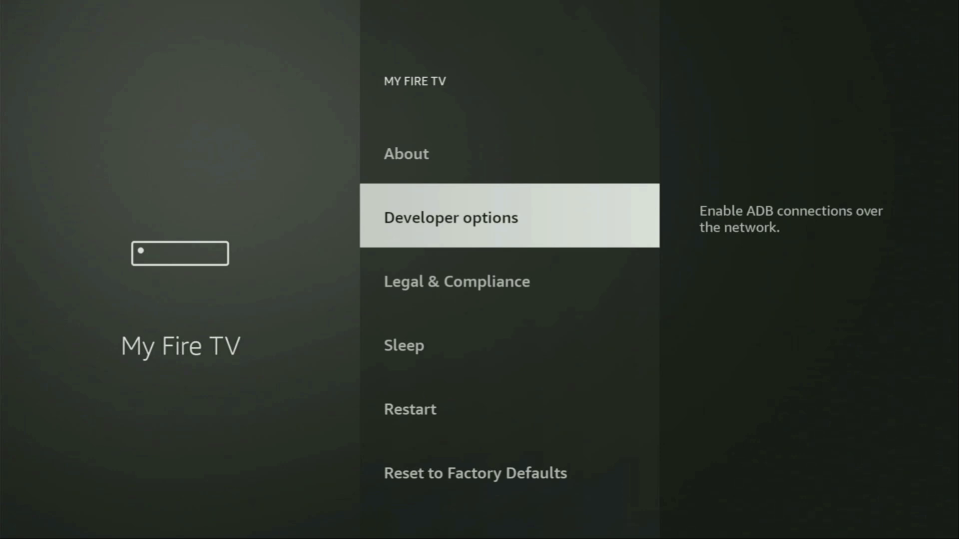
- In the About section, select the Fire TV Stick 4K Max entry repeatedly to unlock developer options, and return to My Fire TV
{"action": "key", "text": "Up"}
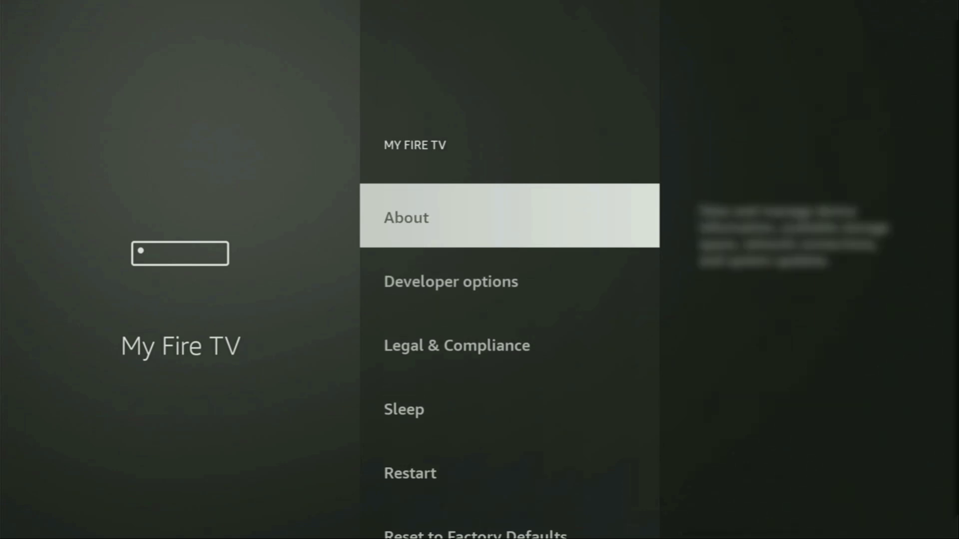
{"action": "key", "text": "Return"}
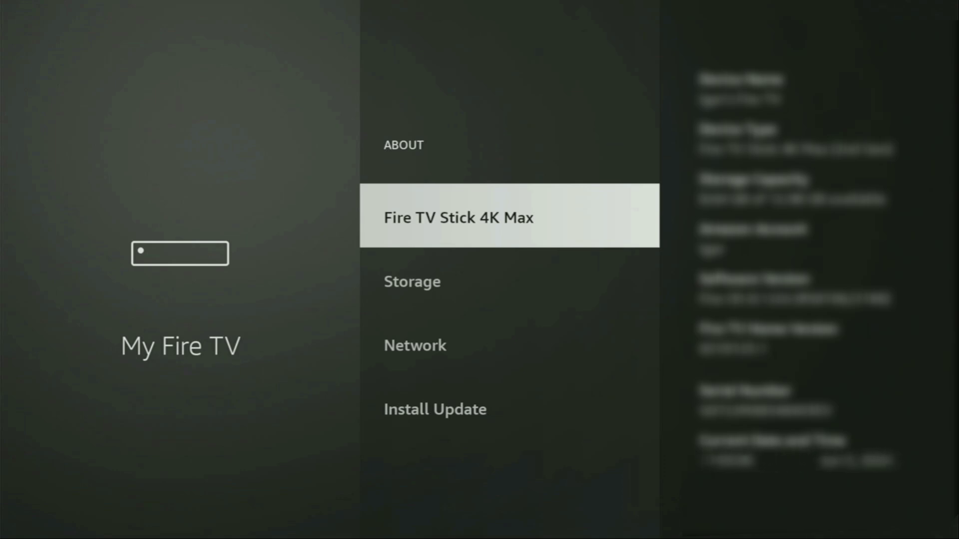
{"action": "key", "text": "Return"}
{"action": "key", "text": "Return"}
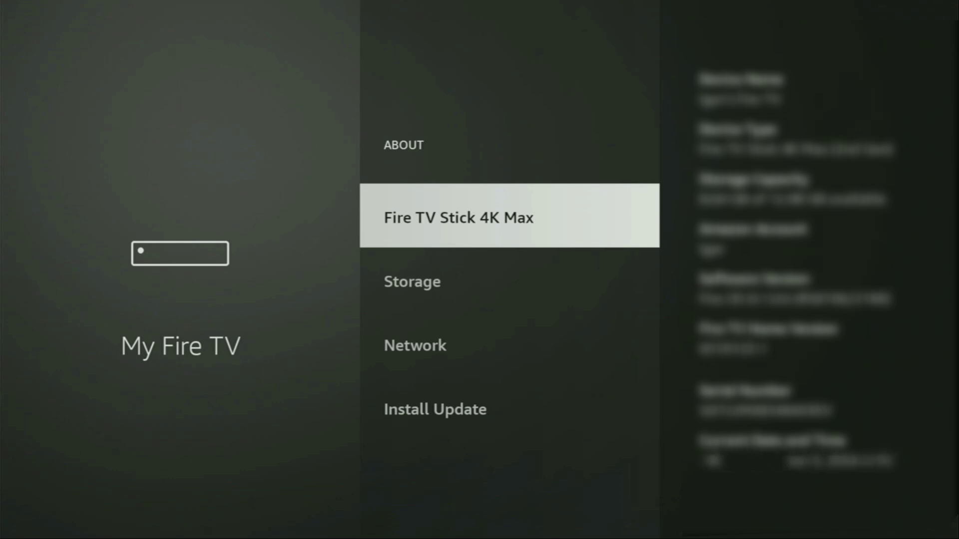
{"action": "key", "text": "Escape"}
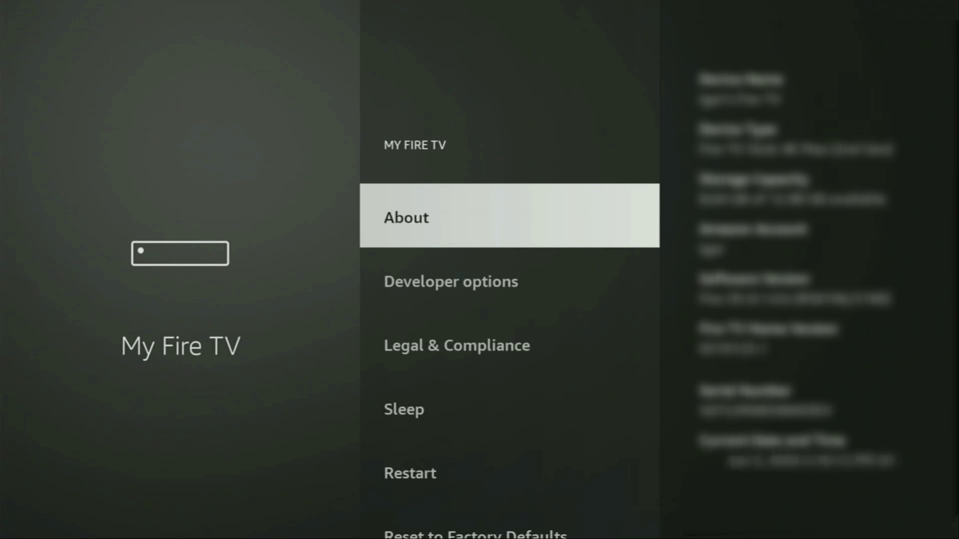
- Open Developer options and turn ADB debugging on
{"action": "key", "text": "Down"}
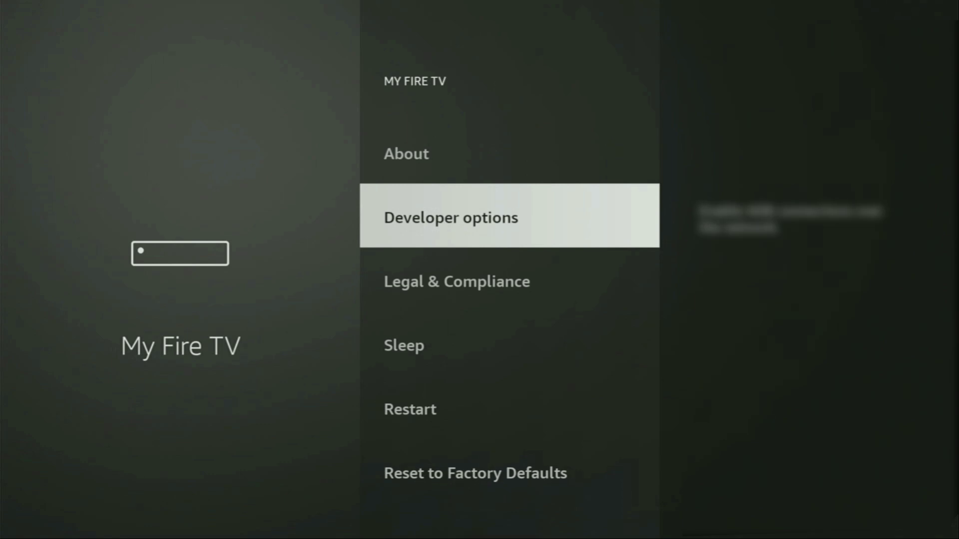
{"action": "key", "text": "Return"}
{"action": "key", "text": "Return"}
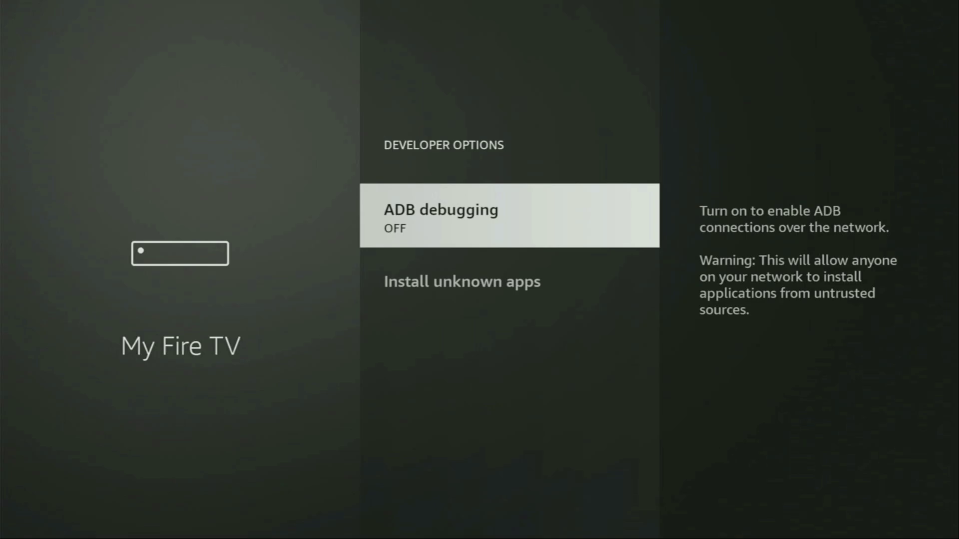
{"action": "key", "text": "Return"}
- Set the Install unknown apps permission for Downloader to ON
{"action": "key", "text": "Down"}
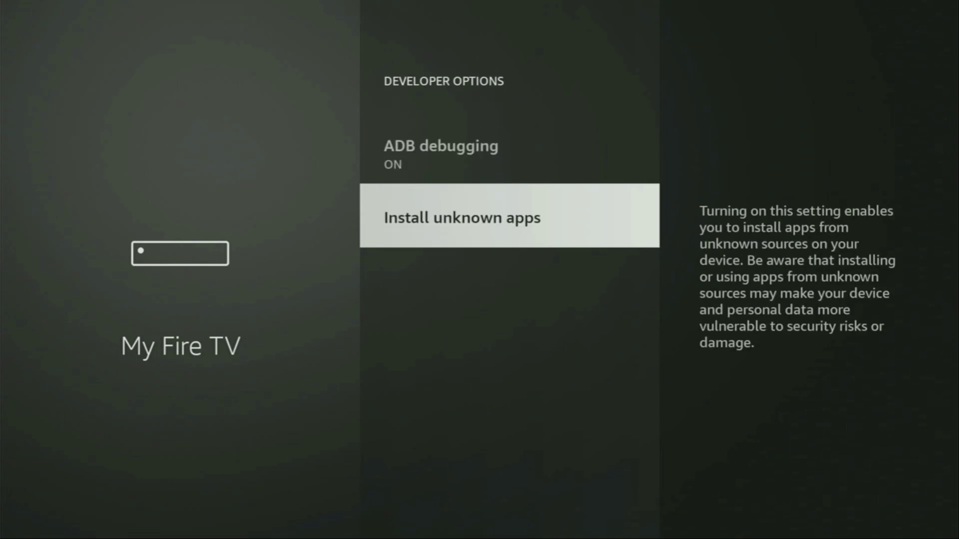
{"action": "key", "text": "Return"}
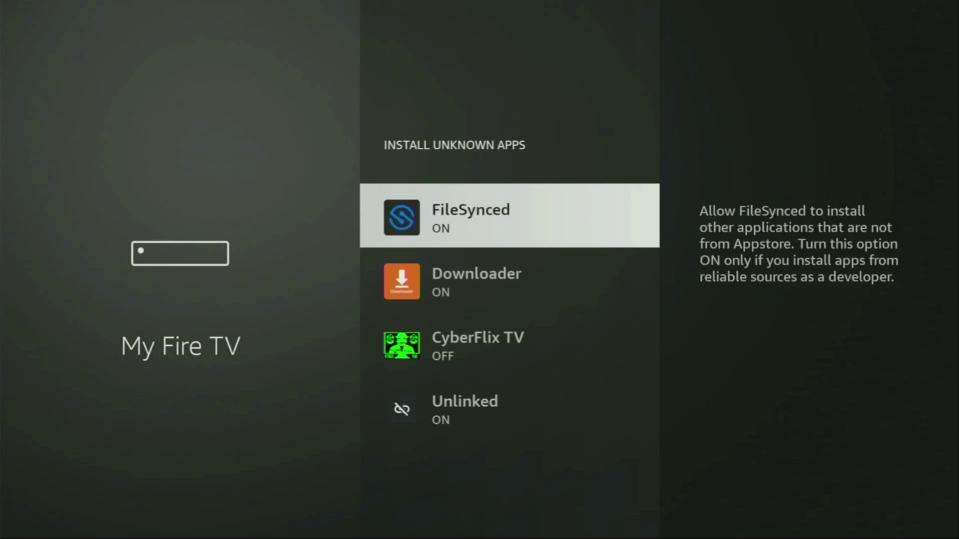
{"action": "key", "text": "Down"}
{"action": "key", "text": "Return"}
{"action": "key", "text": "Return"}
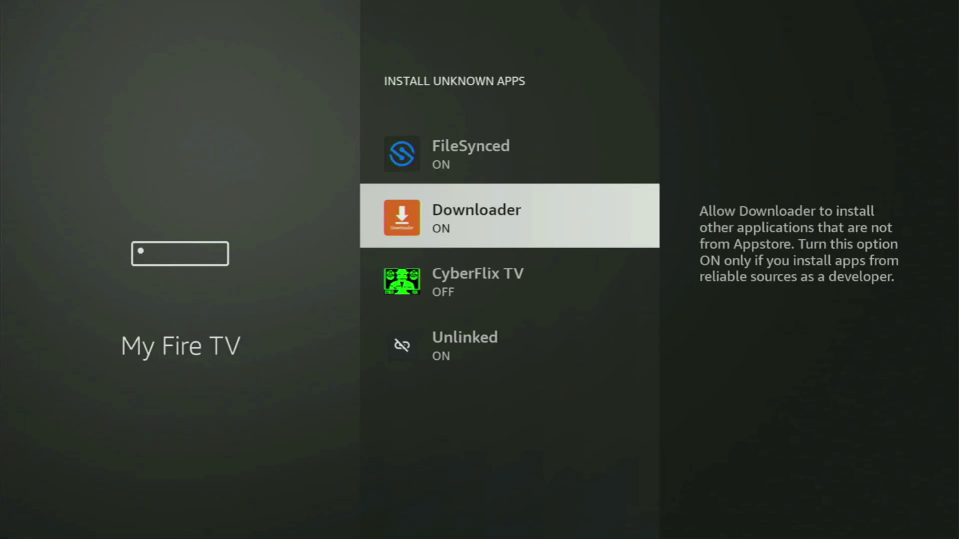
- Return to the home screen, show Your Apps & Channels and launch NordVPN
{"action": "key", "text": "Home"}
{"action": "key", "text": "Right"}
{"action": "key", "text": "Right"}
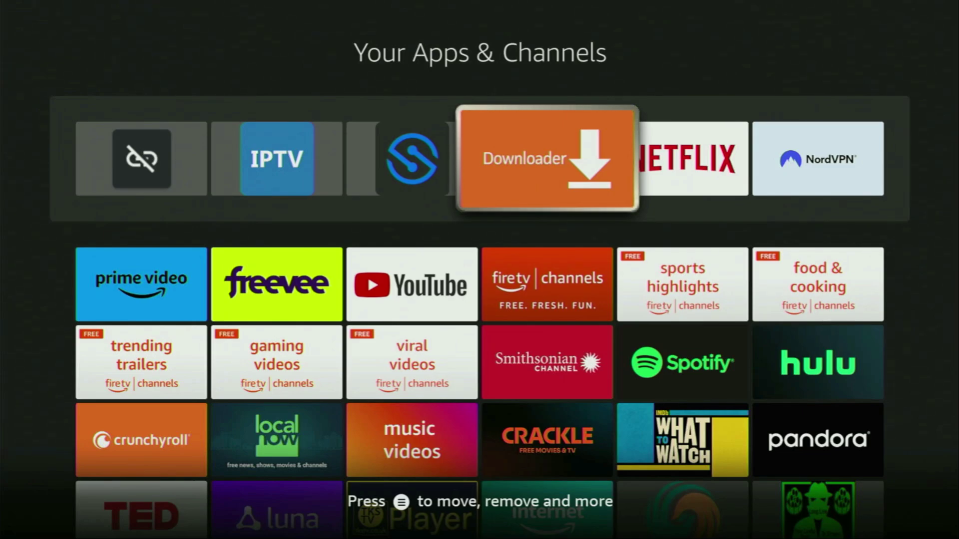
{"action": "key", "text": "Right"}
{"action": "key", "text": "Right"}
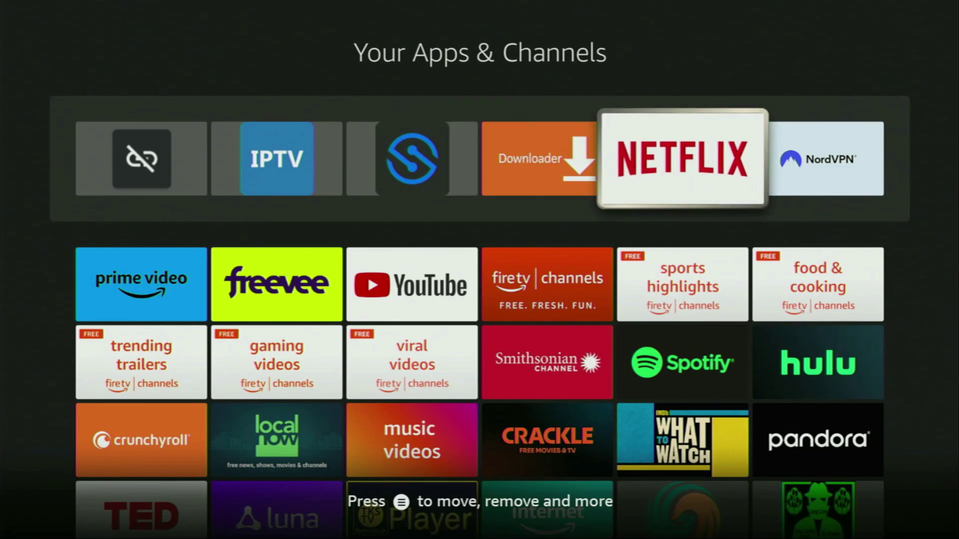
{"action": "key", "text": "Return"}
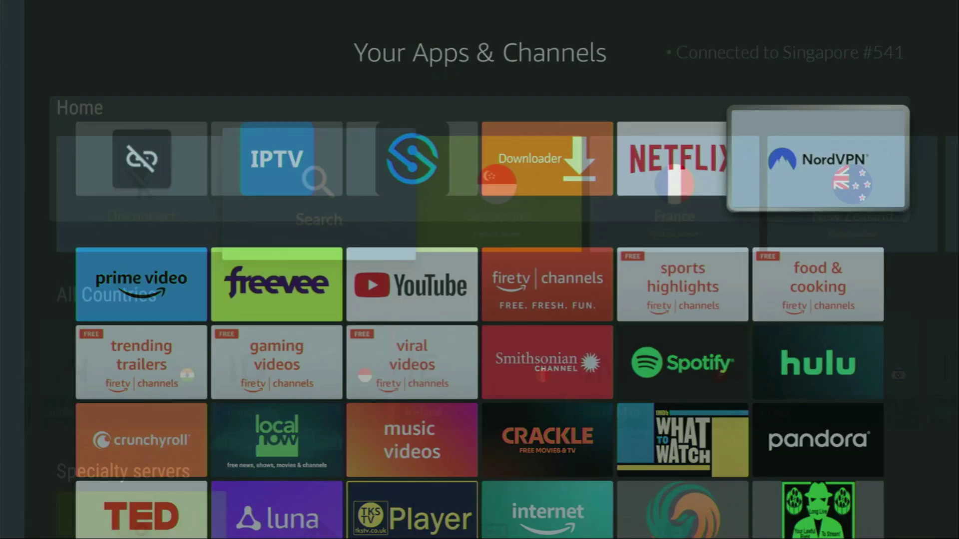
- Connect the VPN to Poland from the All Countries list and return to the Home row
{"action": "key", "text": "Down"}
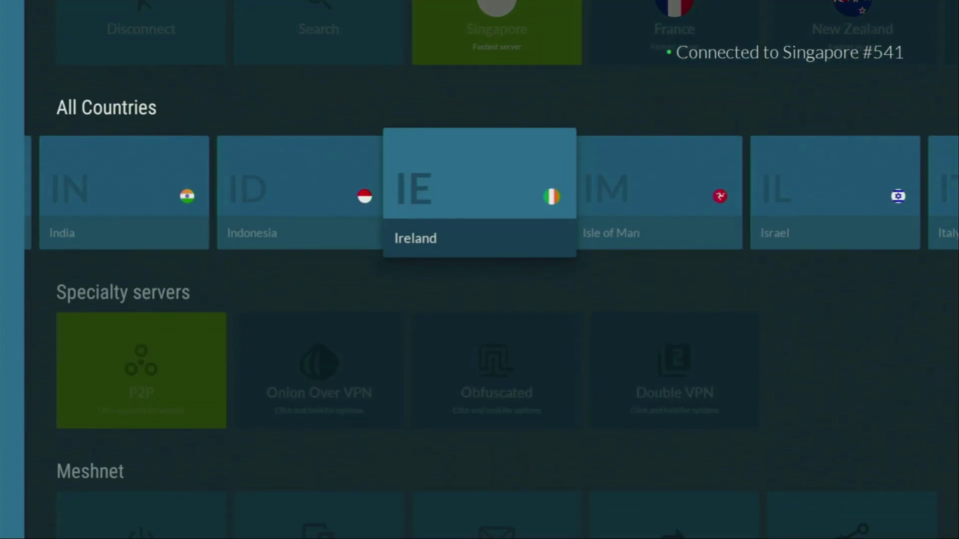
{"action": "key", "text": "Right"}
{"action": "key", "text": "Right"}
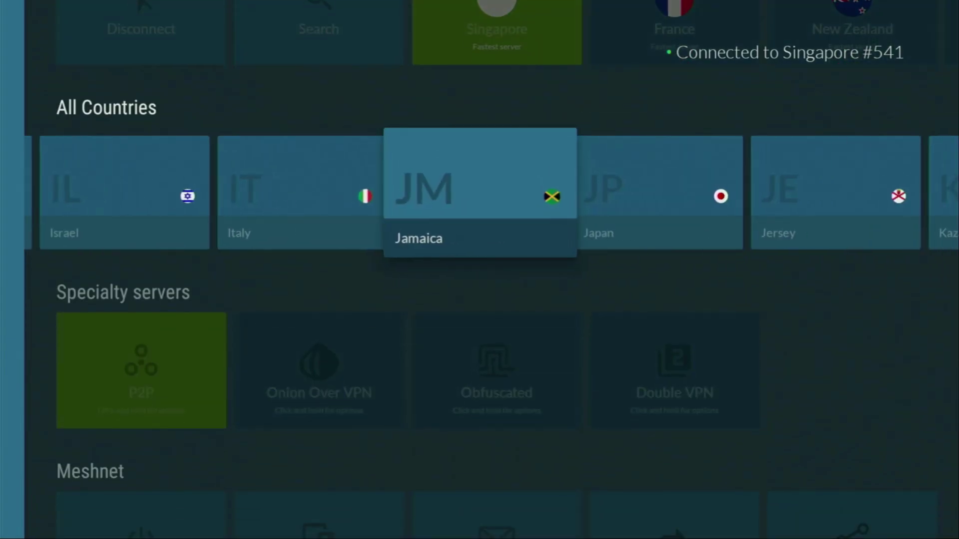
{"action": "key", "text": "Right"}
{"action": "key", "text": "Right"}
{"action": "key", "text": "Right"}
{"action": "key", "text": "Right"}
{"action": "key", "text": "Right"}
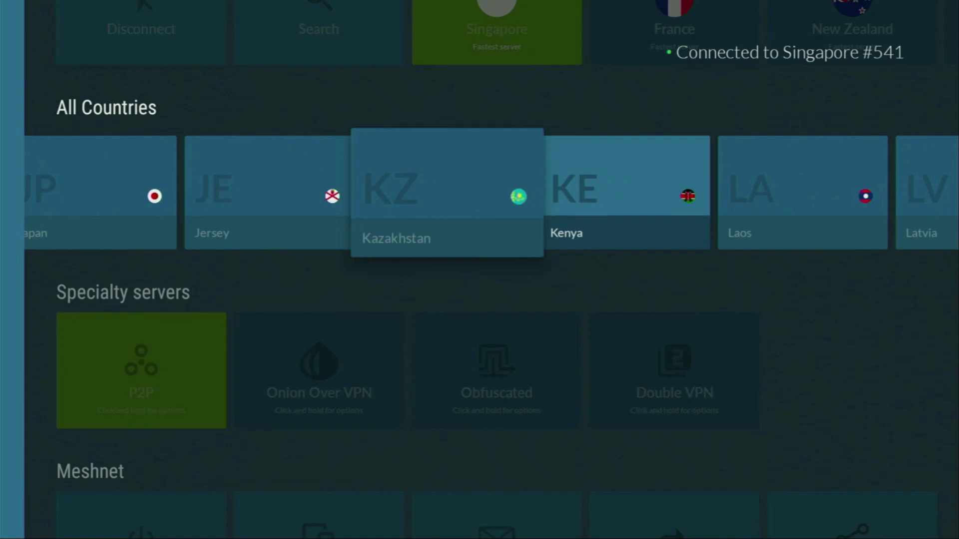
{"action": "key", "text": "Right"}
{"action": "key", "text": "Right"}
{"action": "key", "text": "Right"}
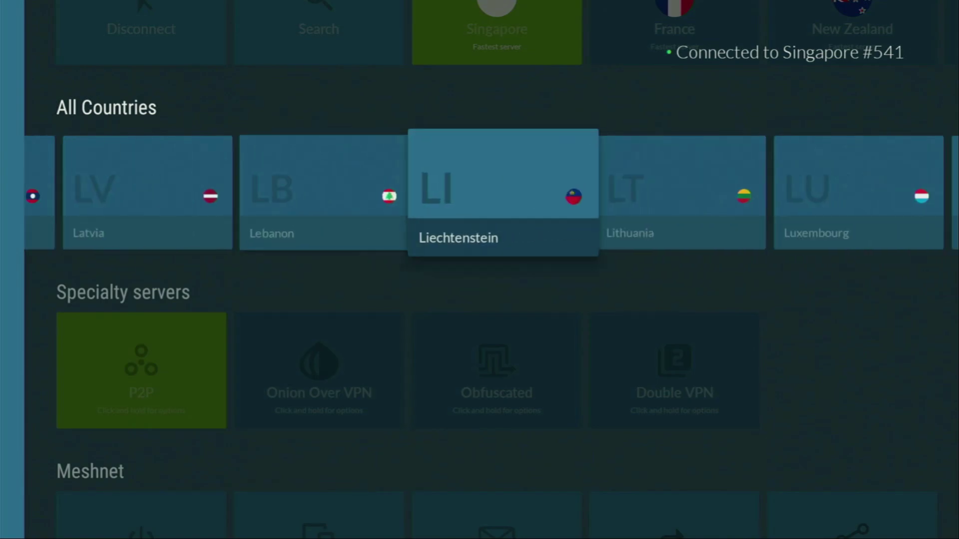
{"action": "key", "text": "Right"}
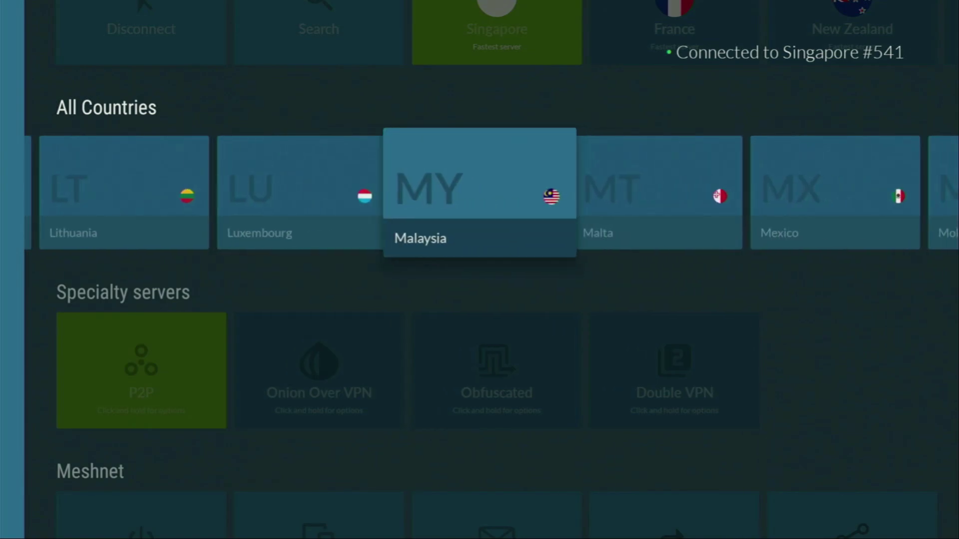
{"action": "key", "text": "Right"}
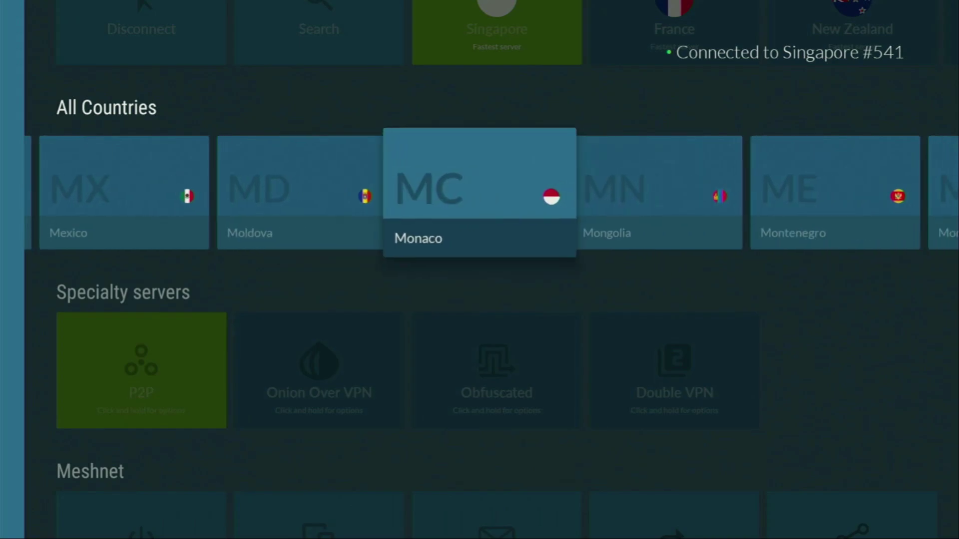
{"action": "key", "text": "Right"}
{"action": "key", "text": "Right"}
{"action": "key", "text": "Right"}
{"action": "key", "text": "Right"}
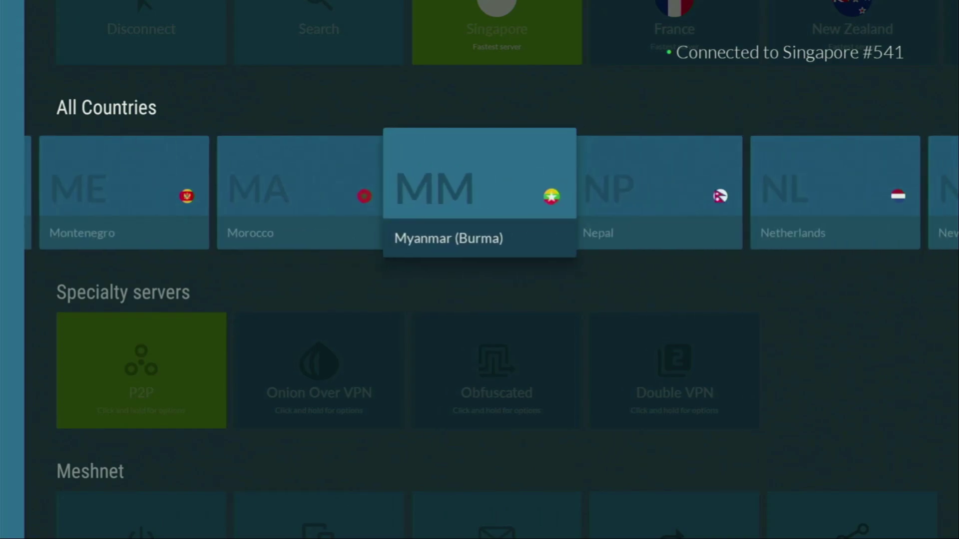
{"action": "key", "text": "Right"}
{"action": "key", "text": "Right"}
{"action": "key", "text": "Right"}
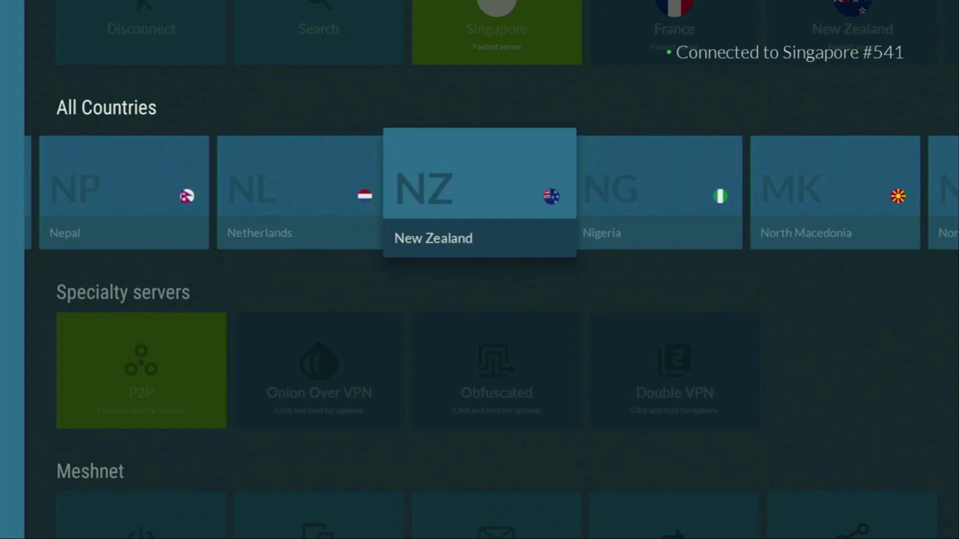
{"action": "key", "text": "Right"}
{"action": "key", "text": "Right"}
{"action": "key", "text": "Right"}
{"action": "key", "text": "Right"}
{"action": "key", "text": "Right"}
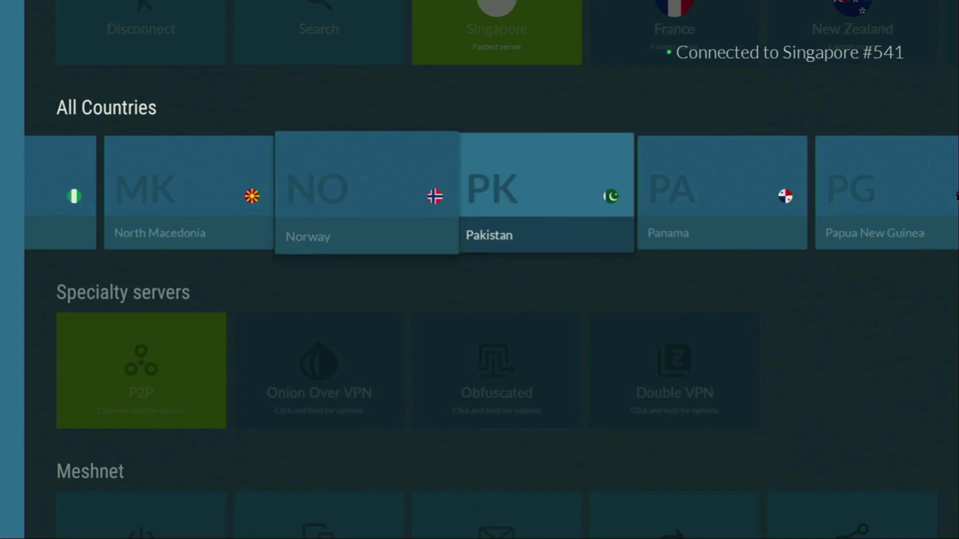
{"action": "key", "text": "Right"}
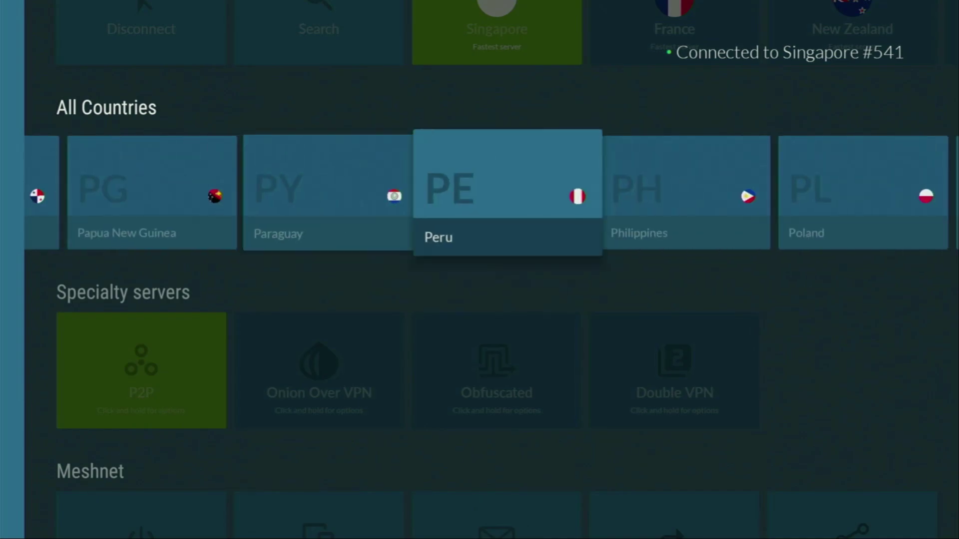
{"action": "key", "text": "Right"}
{"action": "key", "text": "Right"}
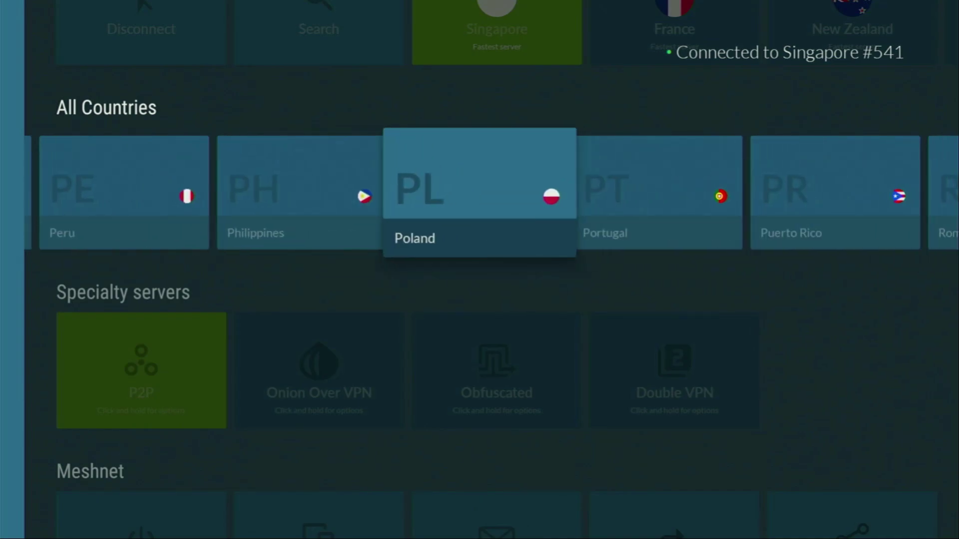
{"action": "key", "text": "Return"}
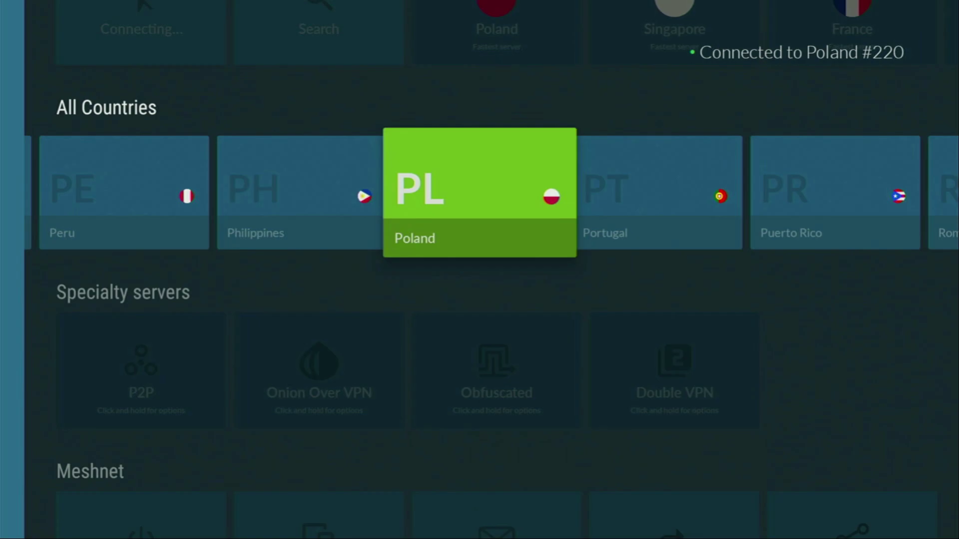
{"action": "key", "text": "Up"}
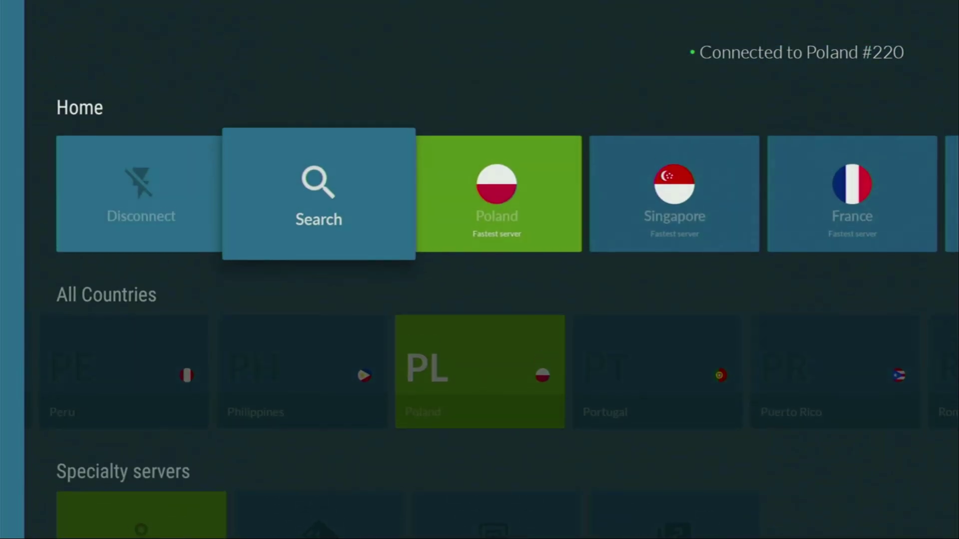
- Look through the countries listed after Poland in the All Countries row
{"action": "key", "text": "Right"}
{"action": "key", "text": "Down"}
{"action": "key", "text": "Right"}
{"action": "key", "text": "Right"}
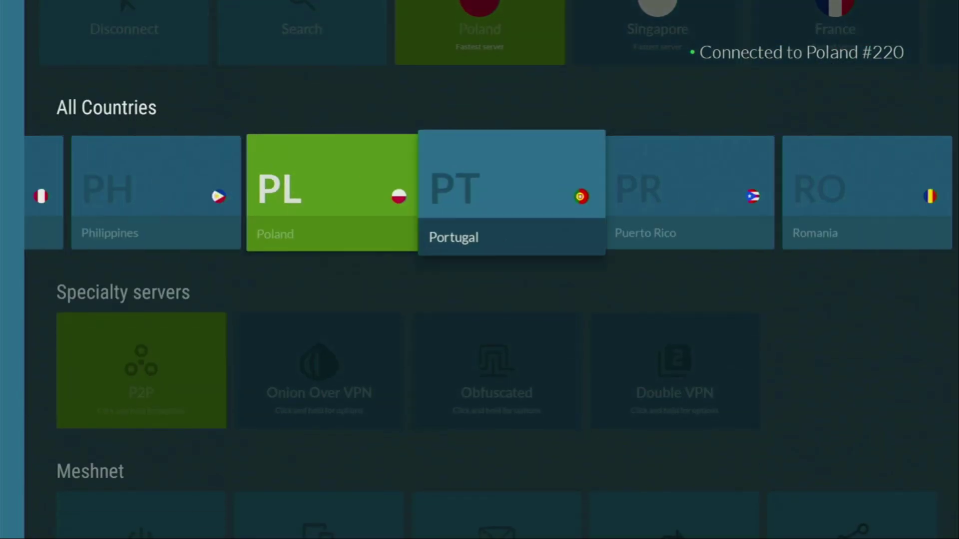
{"action": "key", "text": "Right"}
{"action": "key", "text": "Right"}
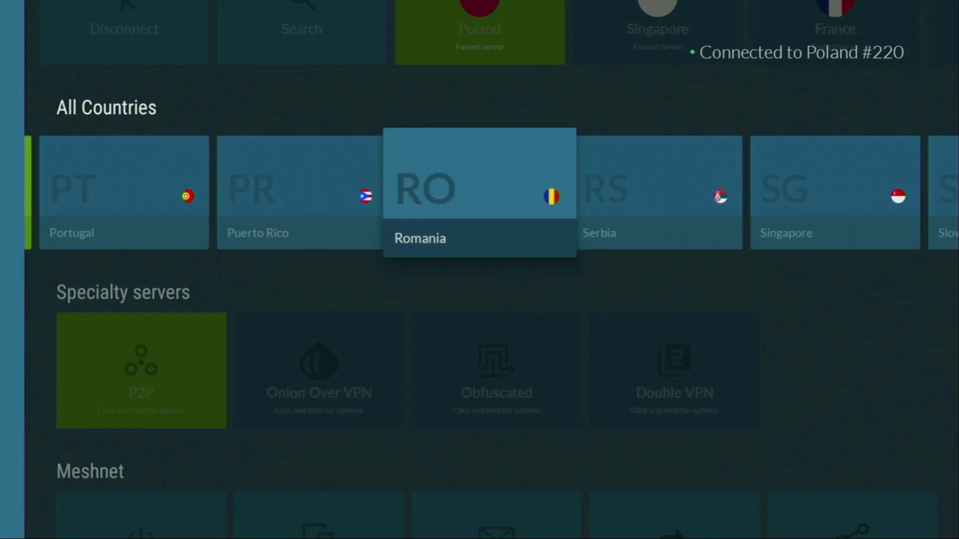
{"action": "key", "text": "Right"}
{"action": "key", "text": "Right"}
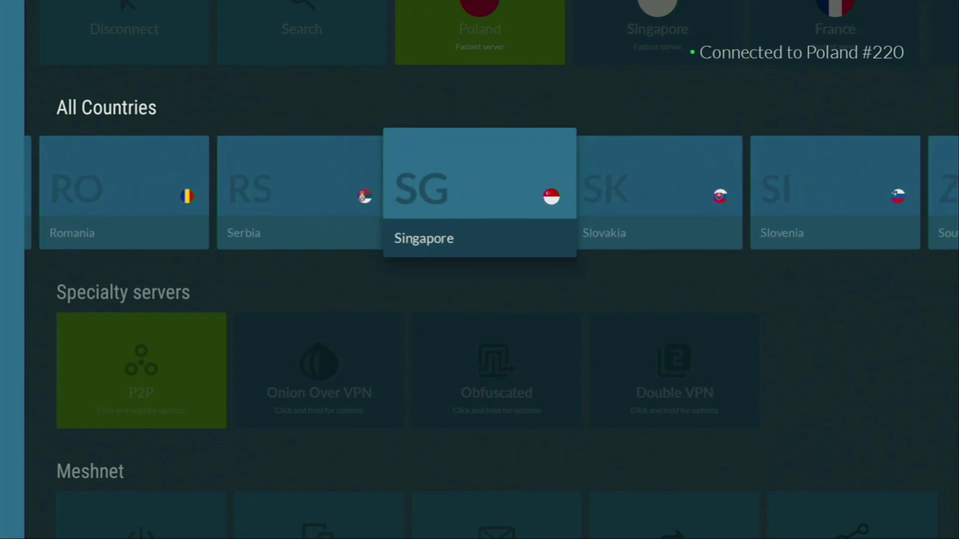
{"action": "key", "text": "Right"}
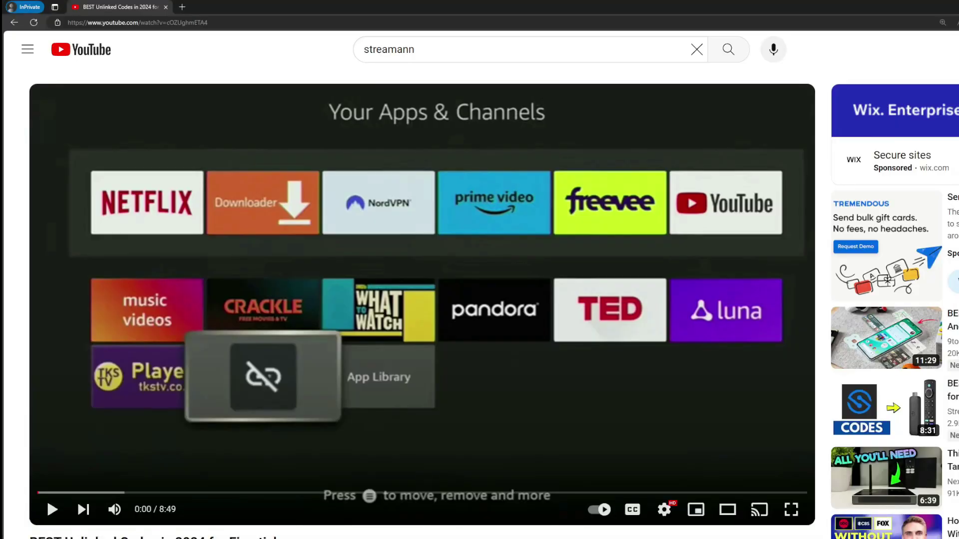
- Switch to the YouTube video page, expand its description and open the topvpnoffer.com link from the pinned comment to view the NordVPN offer
{"action": "scroll", "coordinate": [320, 350], "scroll_direction": "down", "scroll_amount": 6}
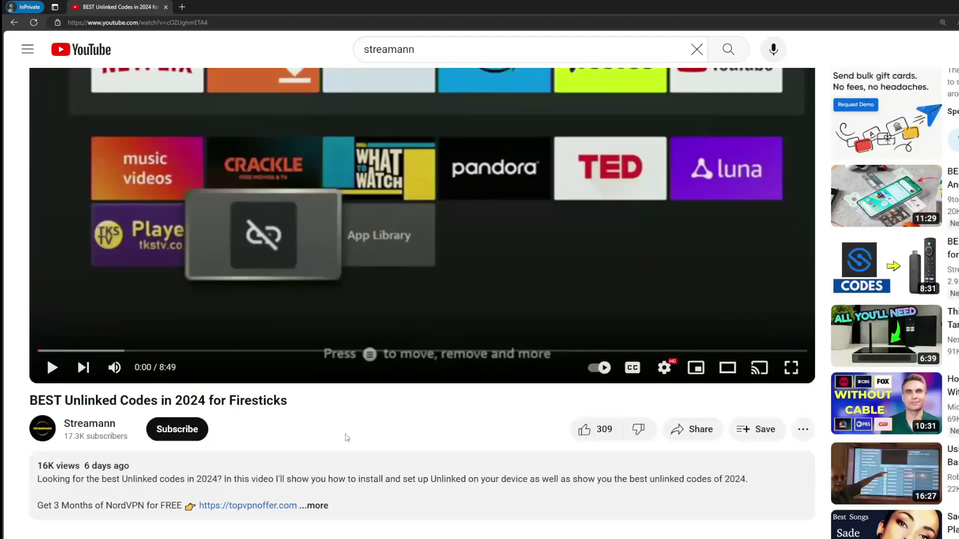
{"action": "left_click", "coordinate": [341, 310]}
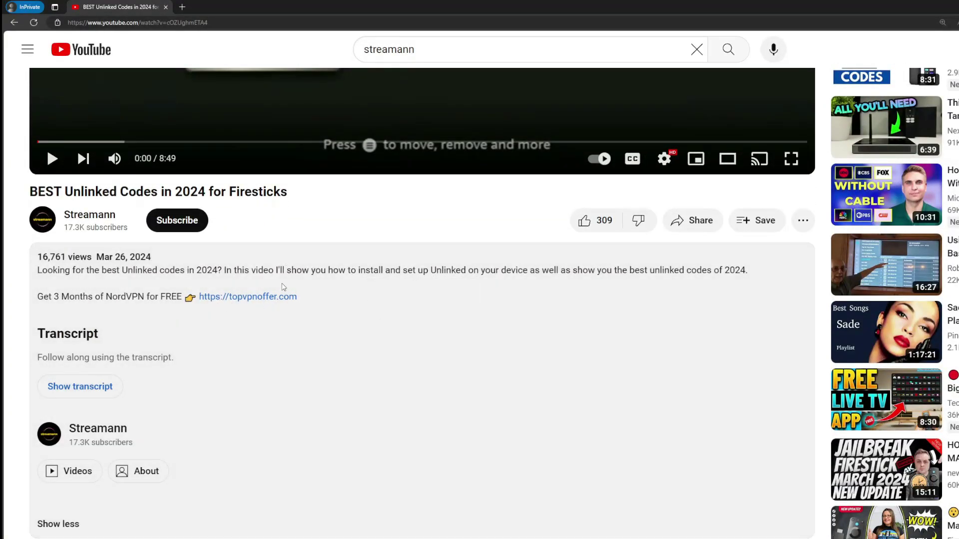
{"action": "scroll", "coordinate": [282, 304], "scroll_direction": "down", "scroll_amount": 5}
{"action": "left_click_drag", "start_coordinate": [326, 412], "coordinate": [245, 406]}
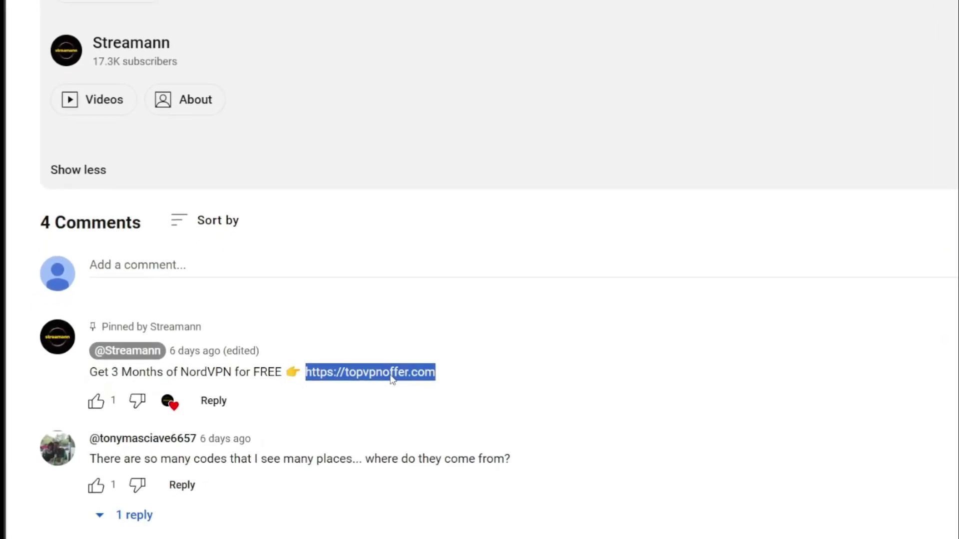
{"action": "left_click", "coordinate": [392, 379]}
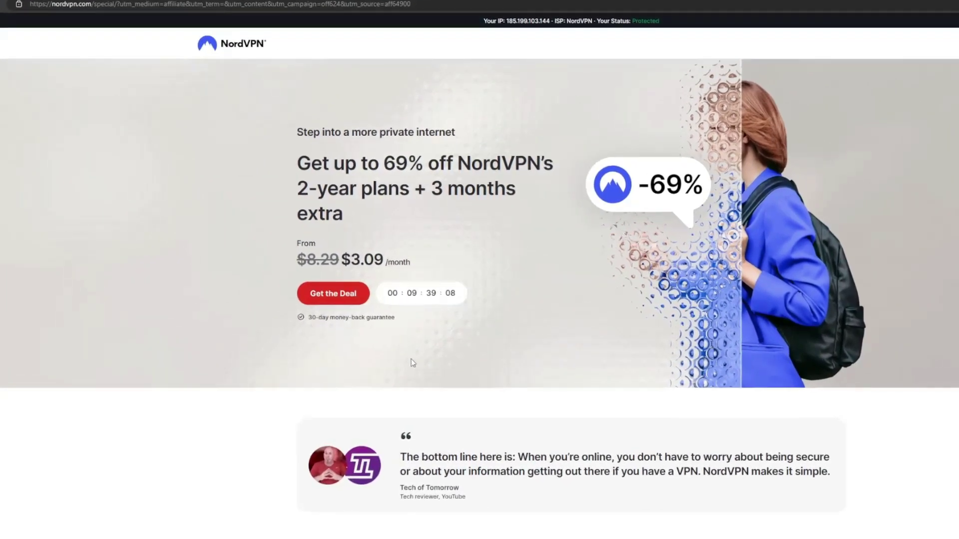
{"action": "left_click_drag", "start_coordinate": [430, 188], "coordinate": [528, 212]}
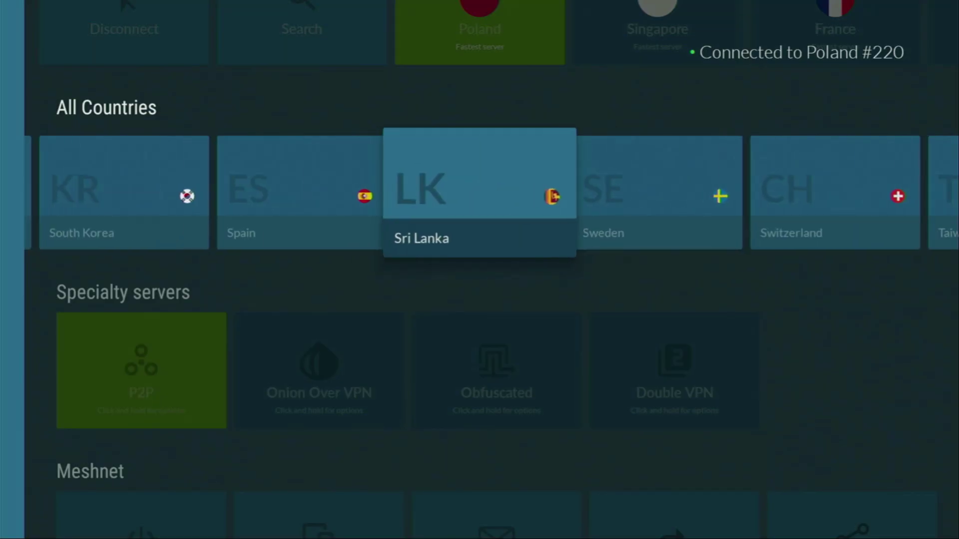
- Back in NordVPN, look back through the All Countries row from Sri Lanka past Poland and Moldova
{"action": "key", "text": "Left"}
{"action": "key", "text": "Left"}
{"action": "key", "text": "Left"}
{"action": "key", "text": "Left"}
{"action": "key", "text": "Left"}
{"action": "key", "text": "Left"}
{"action": "key", "text": "Left"}
{"action": "key", "text": "Left"}
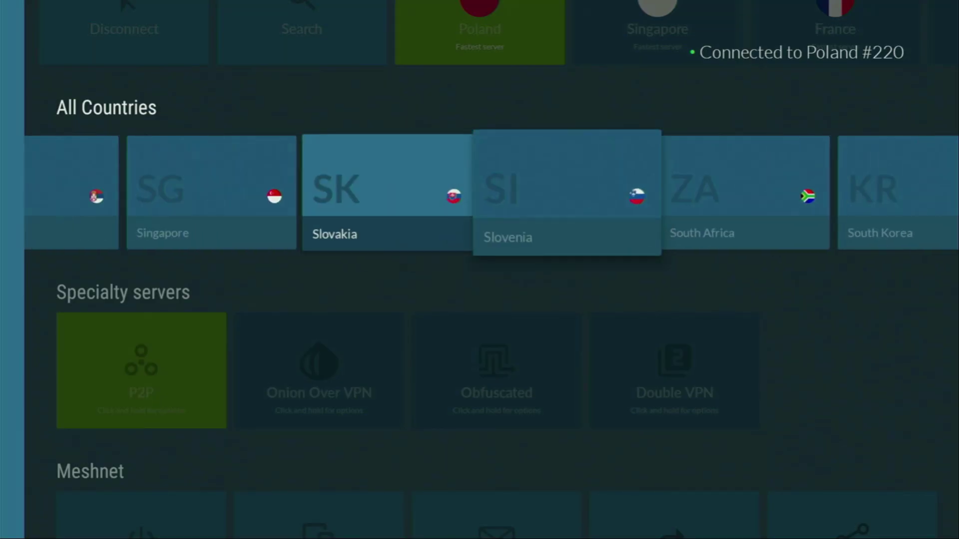
{"action": "key", "text": "Left"}
{"action": "key", "text": "Left"}
{"action": "key", "text": "Left"}
{"action": "key", "text": "Left"}
{"action": "key", "text": "Left"}
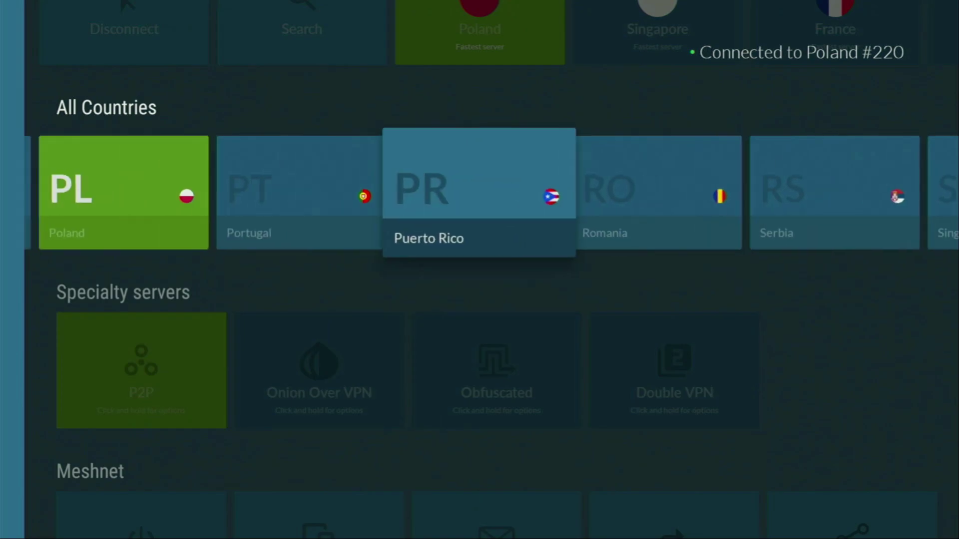
{"action": "key", "text": "Left"}
{"action": "key", "text": "Left"}
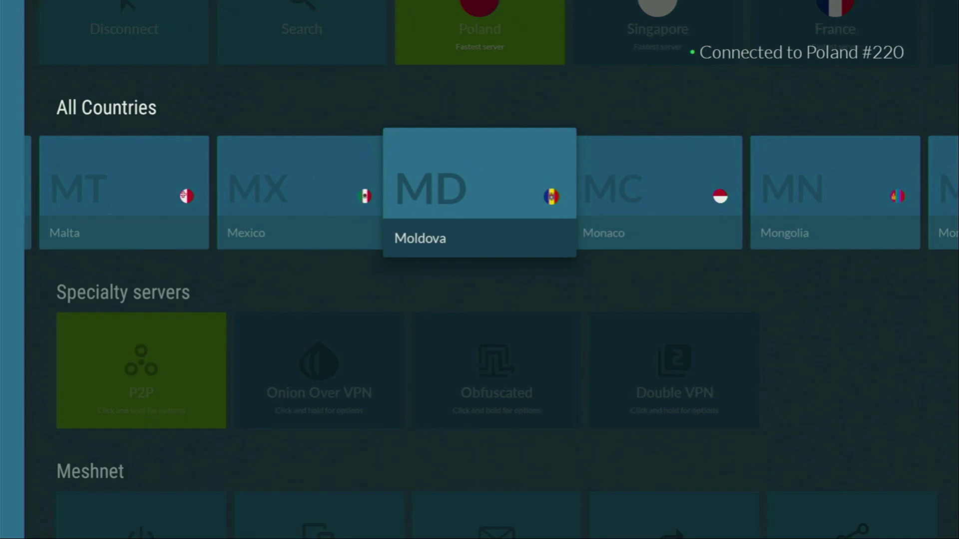
{"action": "key", "text": "Left"}
{"action": "key", "text": "Left"}
{"action": "key", "text": "Left"}
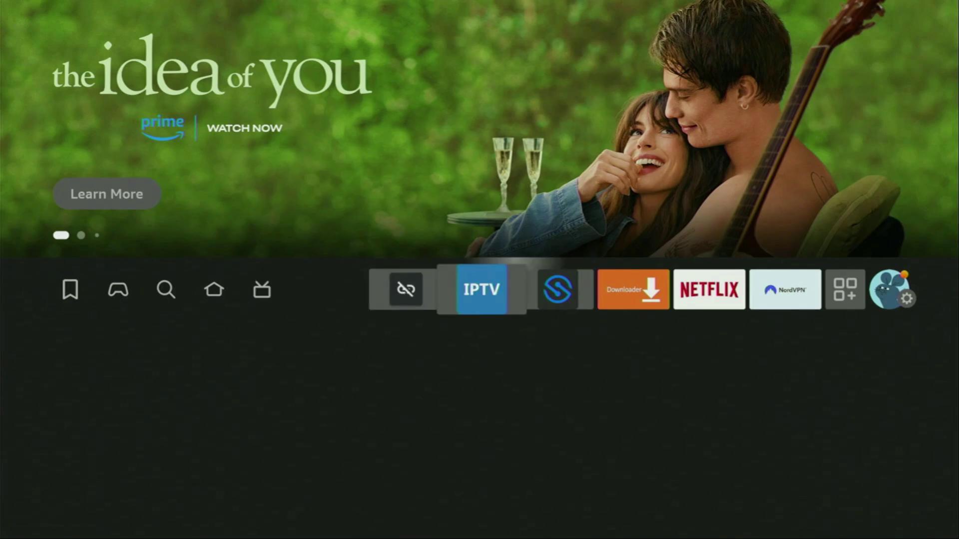
- Launch Downloader from the home screen and go to the address field in its Home section
{"action": "key", "text": "Return"}
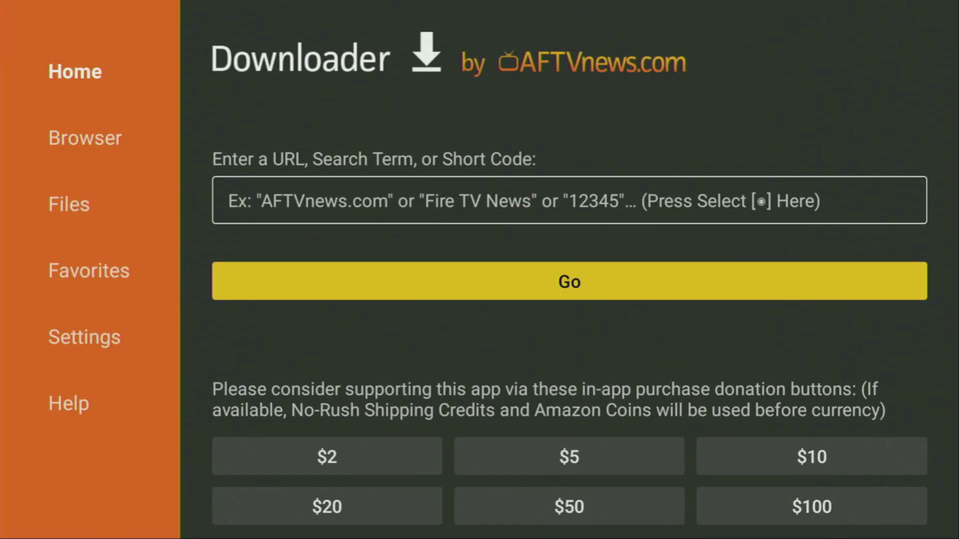
{"action": "key", "text": "Left"}
{"action": "key", "text": "Up"}
{"action": "key", "text": "Up"}
{"action": "key", "text": "Up"}
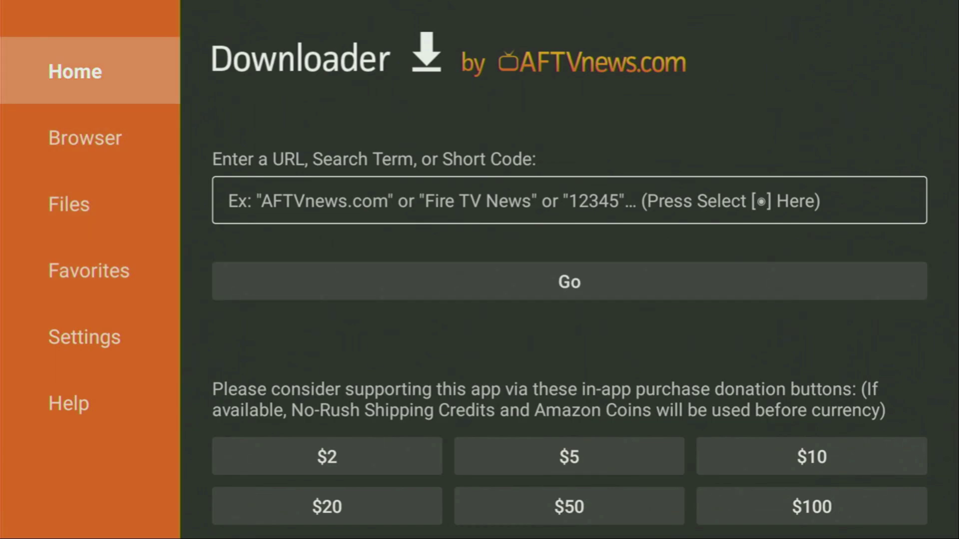
{"action": "key", "text": "Down"}
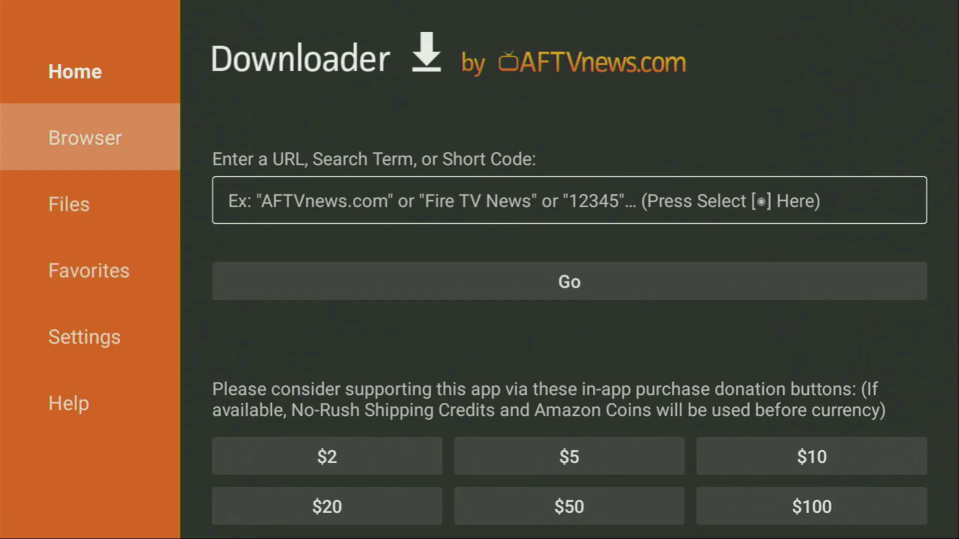
{"action": "key", "text": "Up"}
{"action": "key", "text": "Right"}
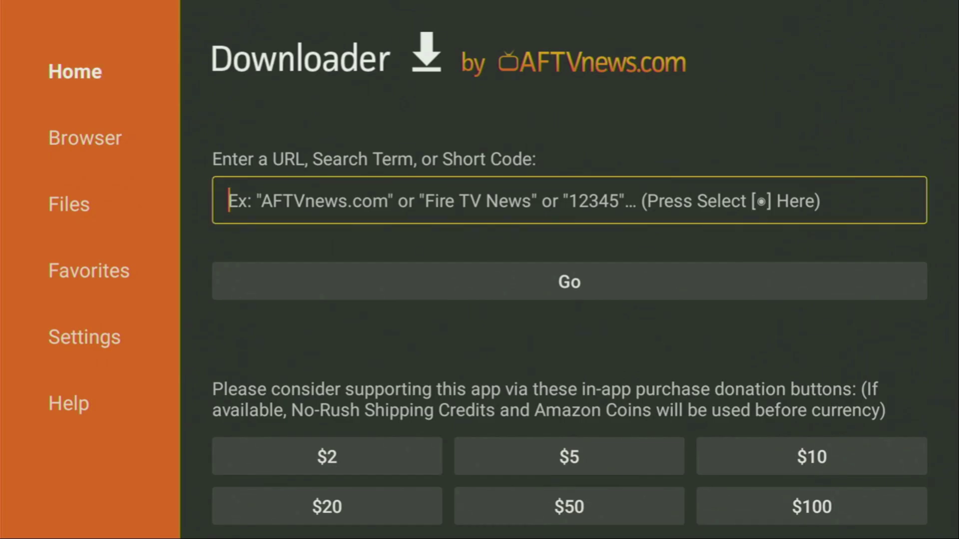
- Enter the short code 28907 in Downloader's address field and load the page
{"action": "key", "text": "Return"}
{"action": "key", "text": "Up"}
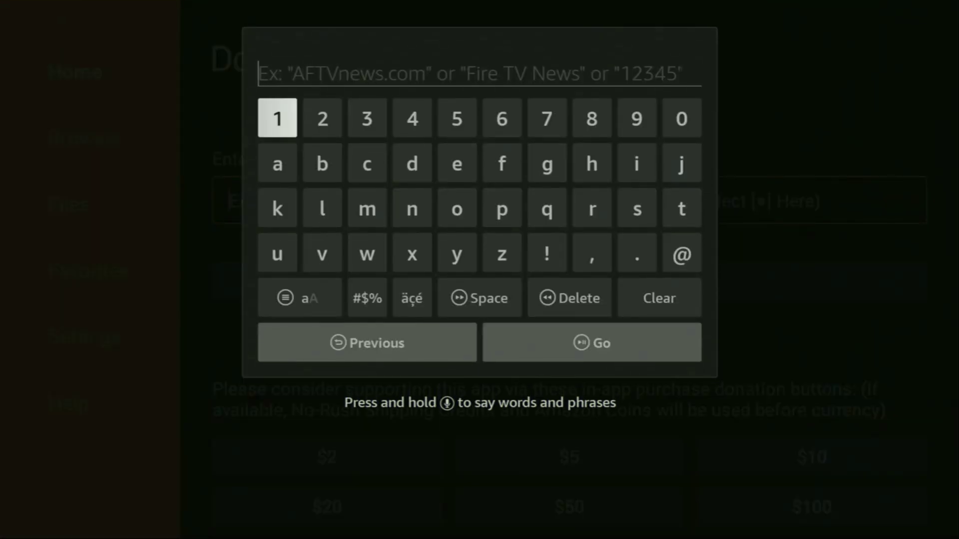
{"action": "key", "text": "Right"}
{"action": "key", "text": "Return"}
{"action": "key", "text": "Left"}
{"action": "key", "text": "Left"}
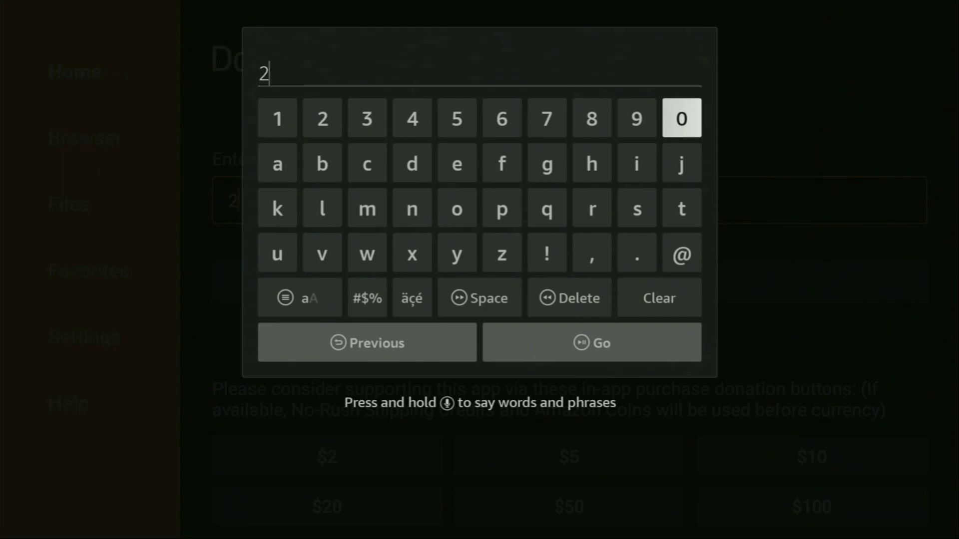
{"action": "key", "text": "Left"}
{"action": "key", "text": "Left"}
{"action": "key", "text": "Left"}
{"action": "key", "text": "Right"}
{"action": "key", "text": "Return"}
{"action": "key", "text": "Right"}
{"action": "key", "text": "Return"}
{"action": "key", "text": "Right"}
{"action": "key", "text": "Return"}
{"action": "key", "text": "Left"}
{"action": "key", "text": "Left"}
{"action": "key", "text": "Left"}
{"action": "key", "text": "Return"}
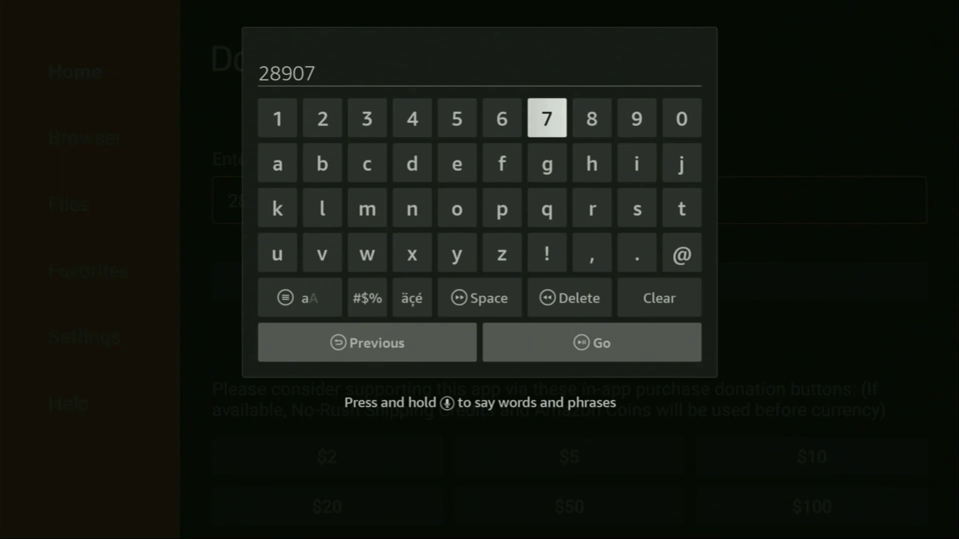
{"action": "key", "text": "Down"}
{"action": "key", "text": "Down"}
{"action": "key", "text": "Down"}
{"action": "key", "text": "Down"}
{"action": "key", "text": "Down"}
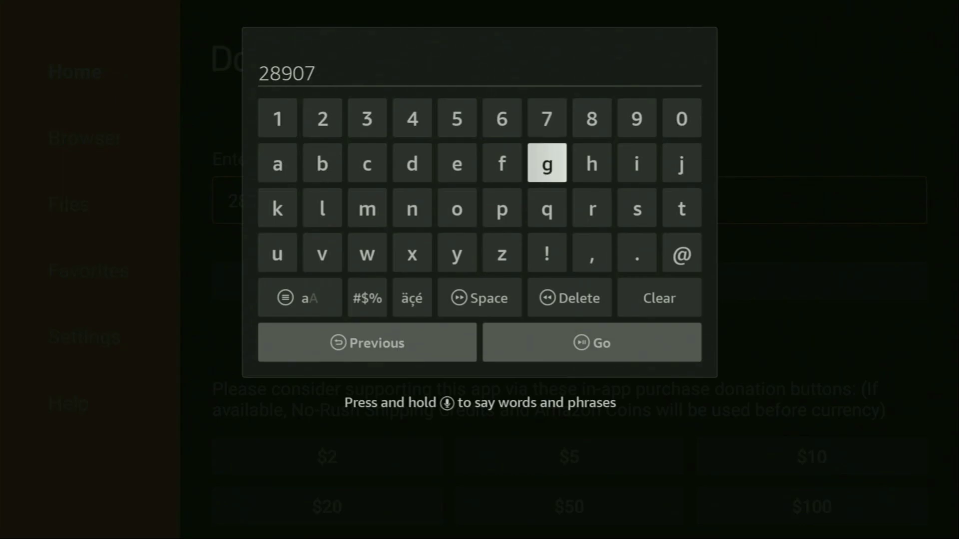
{"action": "key", "text": "Return"}
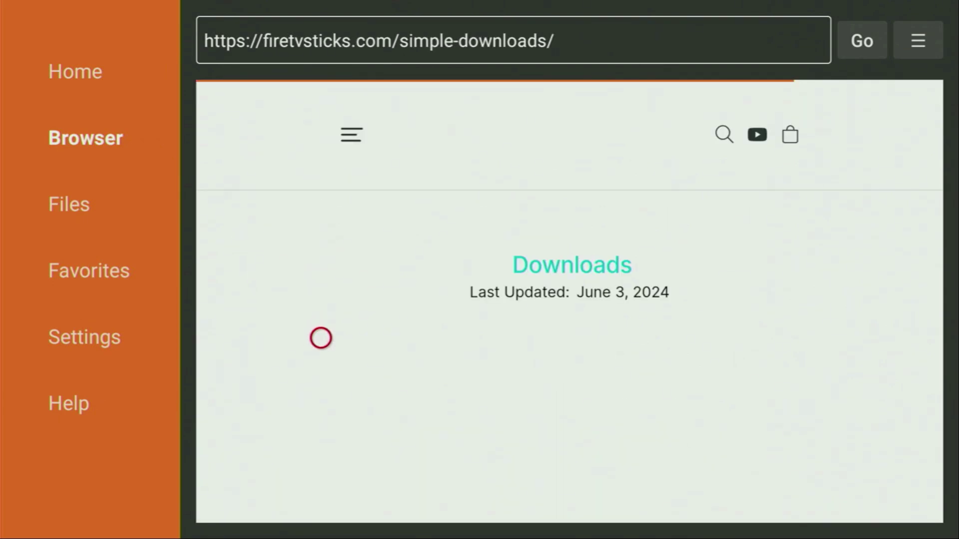
- Open the CloudStream entry in the Downloads page's app list and close the pop-up ad
{"action": "scroll", "coordinate": [320, 503], "scroll_direction": "down", "scroll_amount": 5}
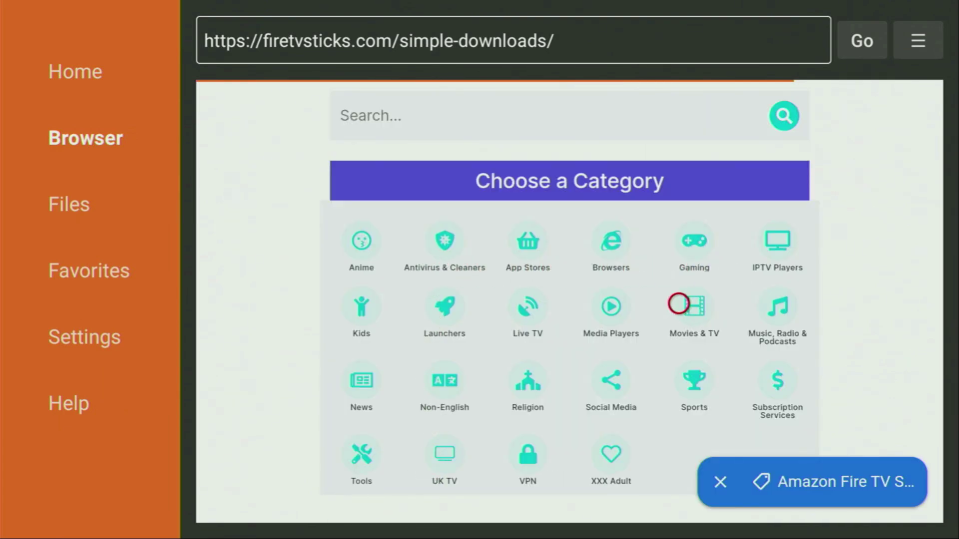
{"action": "scroll", "coordinate": [678, 502], "scroll_direction": "down", "scroll_amount": 4}
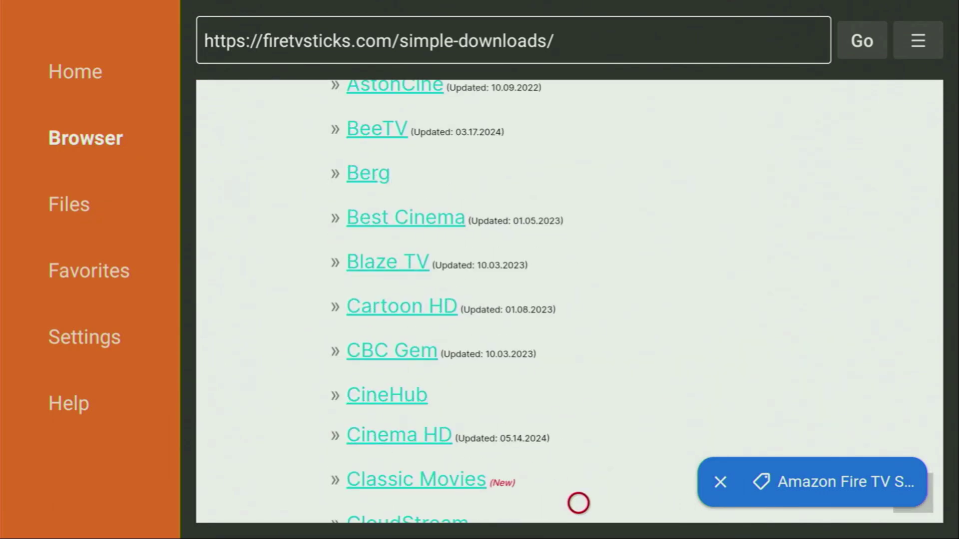
{"action": "scroll", "coordinate": [471, 499], "scroll_direction": "down", "scroll_amount": 2}
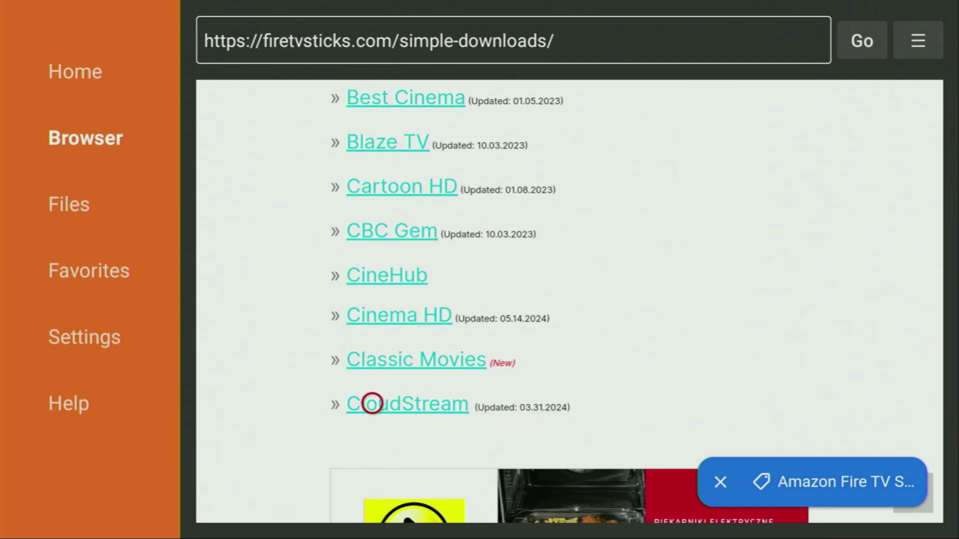
{"action": "left_click", "coordinate": [372, 404]}
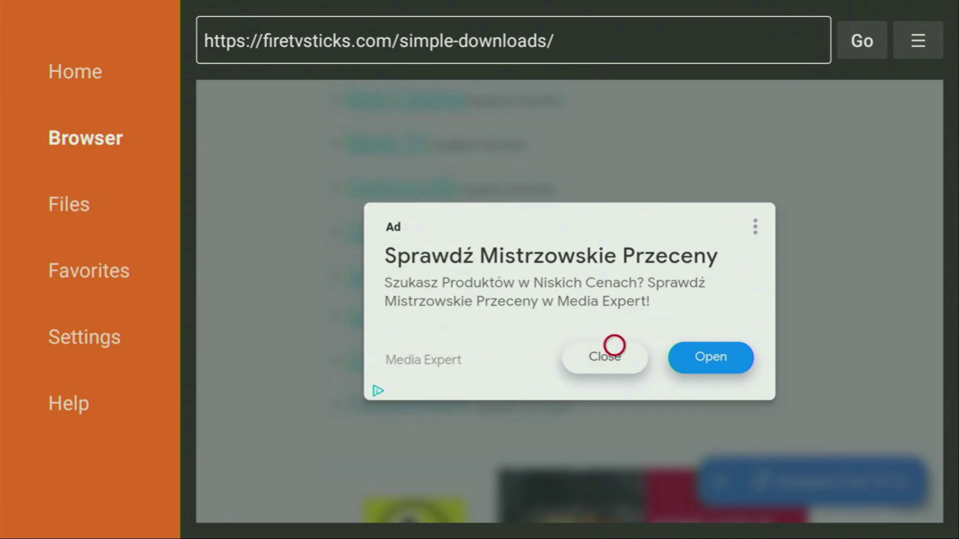
{"action": "left_click", "coordinate": [614, 345]}
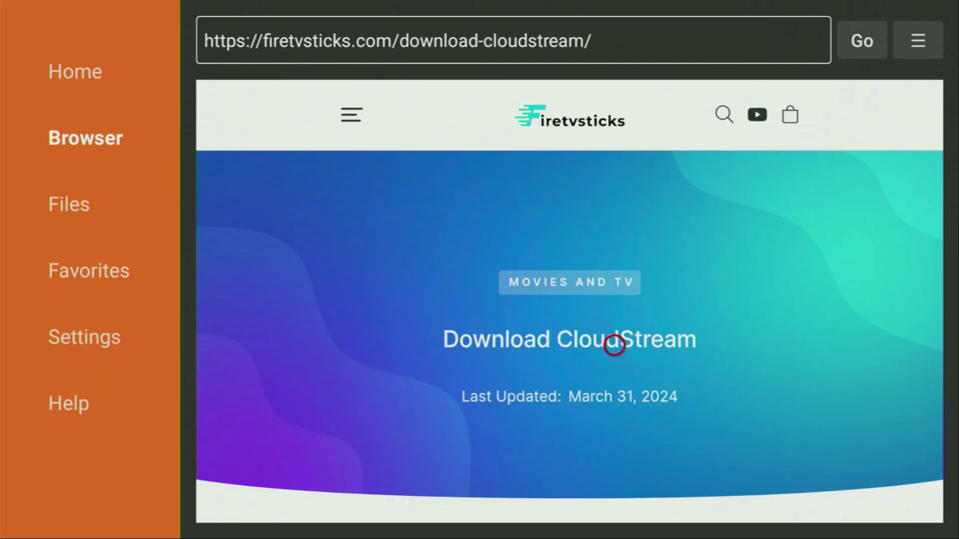
- Download CloudStream from its page, install it and close the installer without opening the app
{"action": "scroll", "coordinate": [614, 489], "scroll_direction": "down", "scroll_amount": 10}
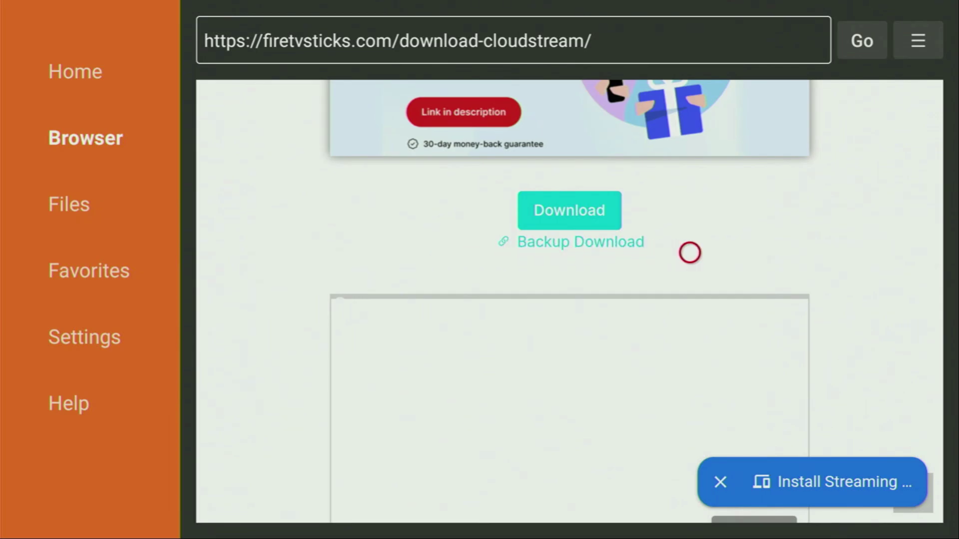
{"action": "left_click", "coordinate": [589, 204]}
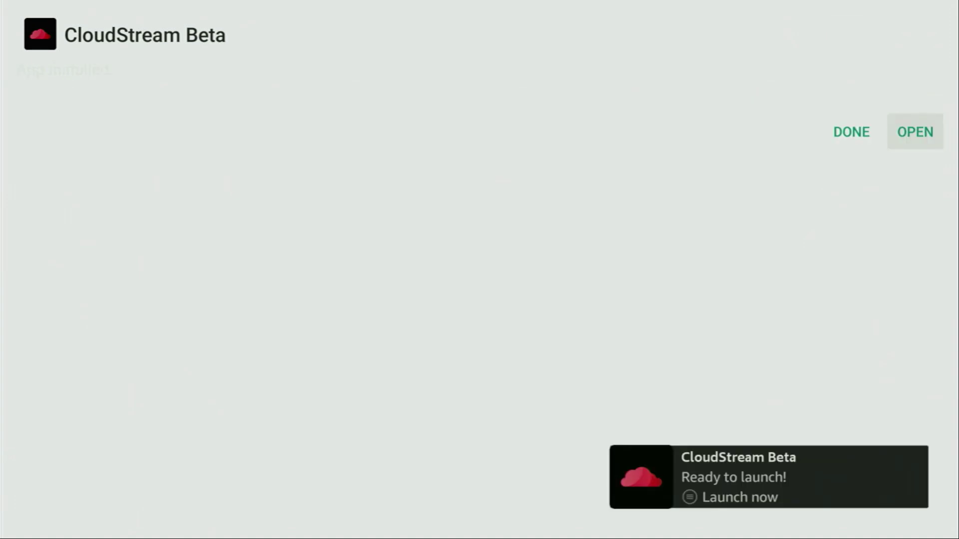
{"action": "key", "text": "Left"}
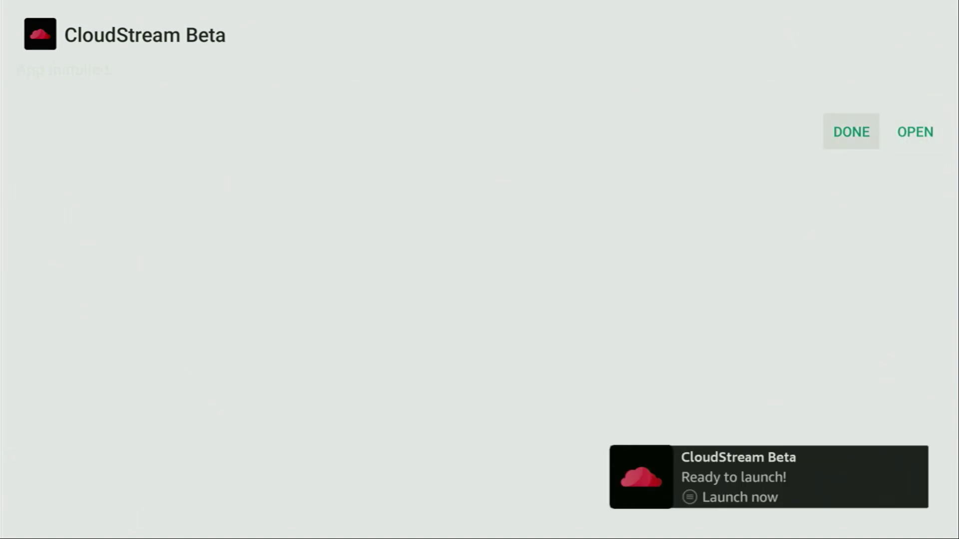
{"action": "key", "text": "Return"}
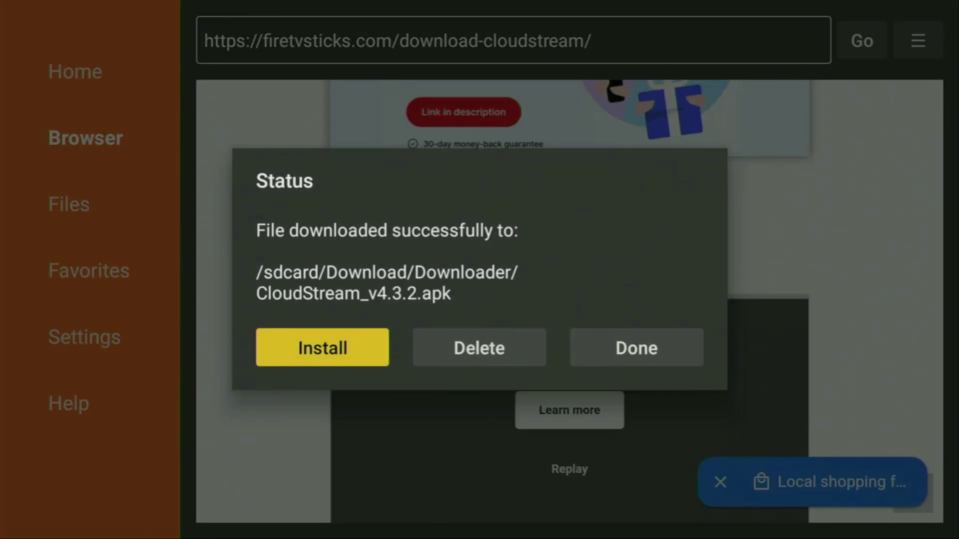
- Delete the downloaded CloudStream_v4.3.2.apk file and confirm the deletion
{"action": "key", "text": "Right"}
{"action": "key", "text": "Return"}
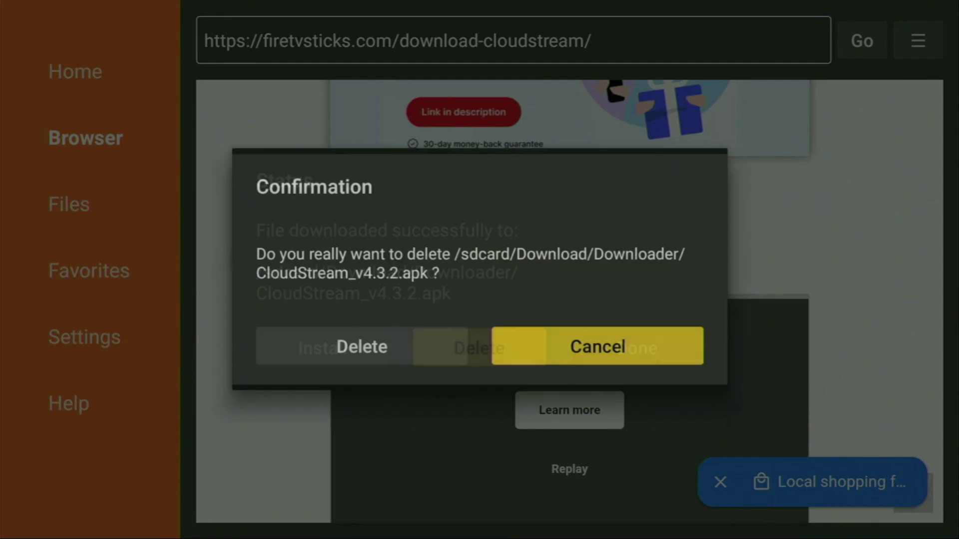
{"action": "key", "text": "Left"}
{"action": "key", "text": "Return"}
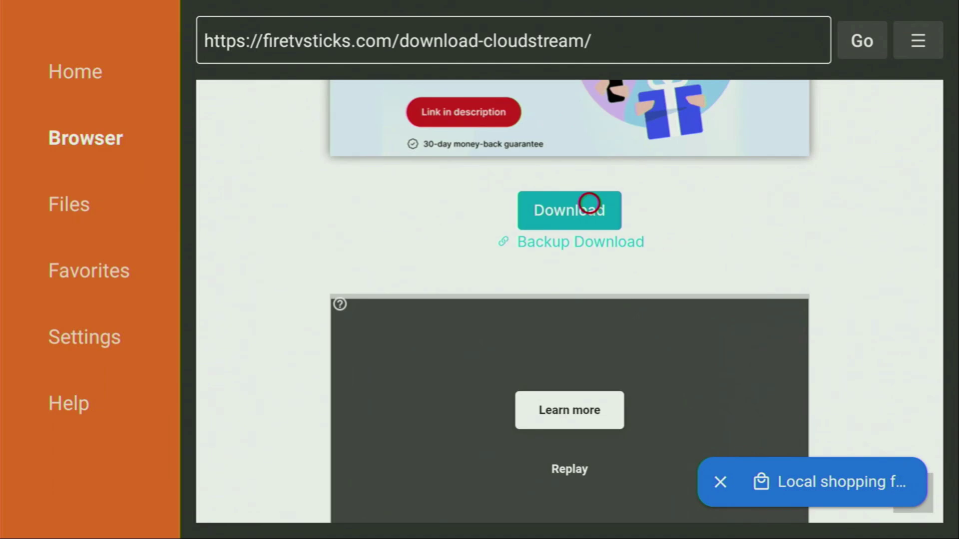
- Leave Downloader for the Fire TV home screen and open the full list of installed apps and channels
{"action": "key", "text": "Home"}
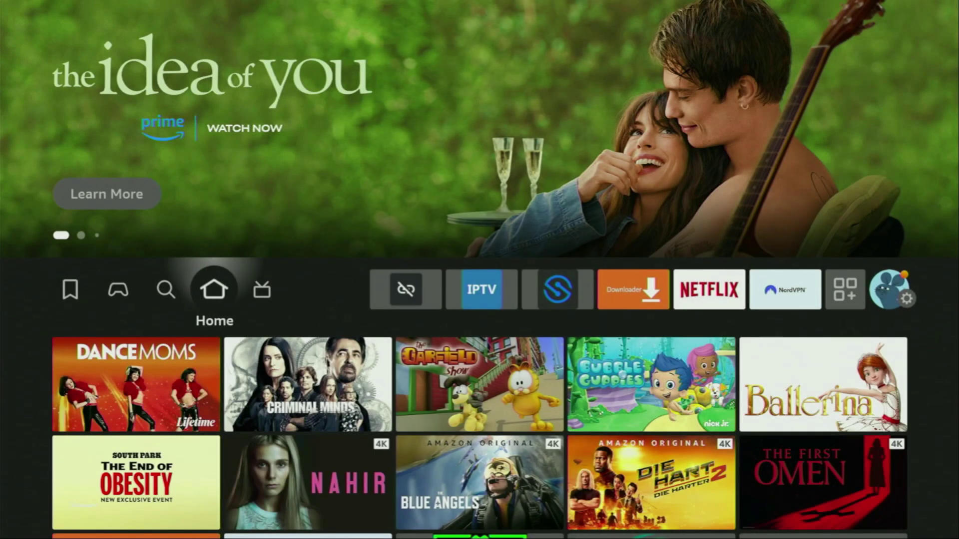
{"action": "key", "text": "Right"}
{"action": "key", "text": "Right"}
{"action": "key", "text": "Right"}
{"action": "key", "text": "Right"}
{"action": "key", "text": "Right"}
{"action": "key", "text": "Right"}
{"action": "key", "text": "Right"}
{"action": "key", "text": "Right"}
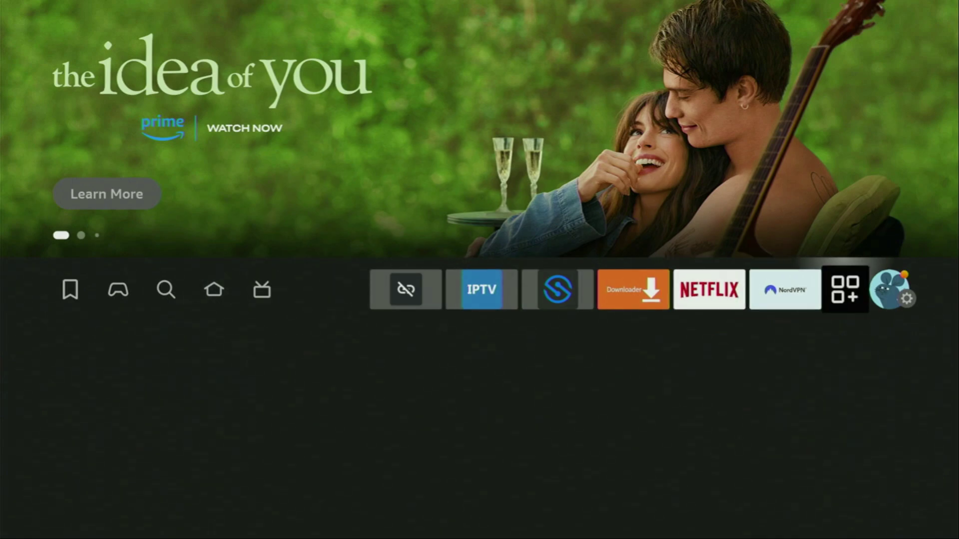
{"action": "key", "text": "Return"}
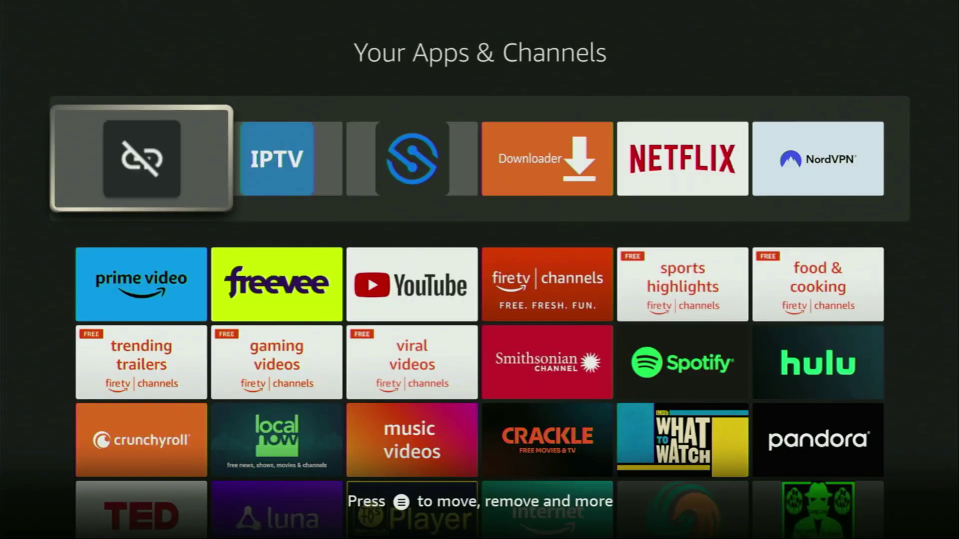
- Move the newly installed CloudStream app to the front of Your Apps & Channels
{"action": "key", "text": "Down"}
{"action": "key", "text": "Down"}
{"action": "key", "text": "Down"}
{"action": "key", "text": "Down"}
{"action": "key", "text": "Down"}
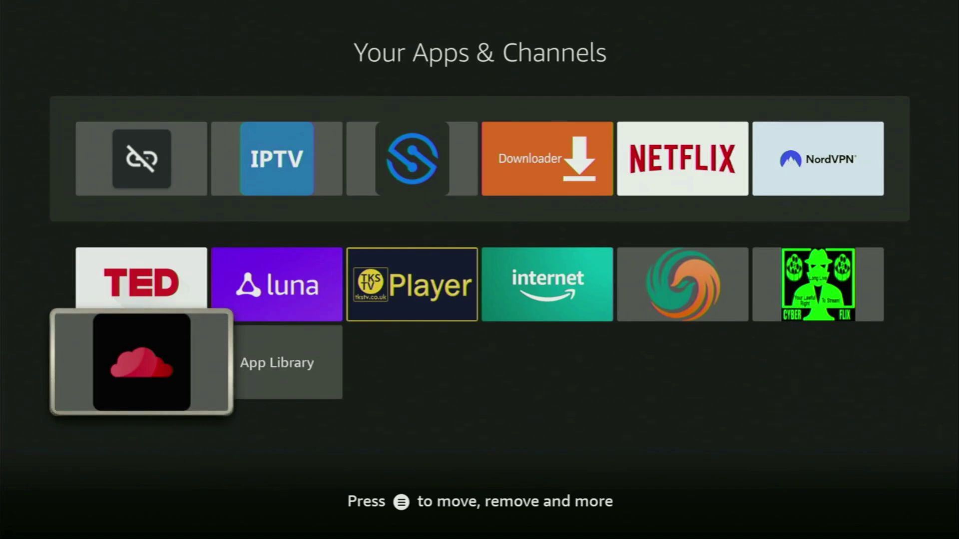
{"action": "key", "text": "Menu"}
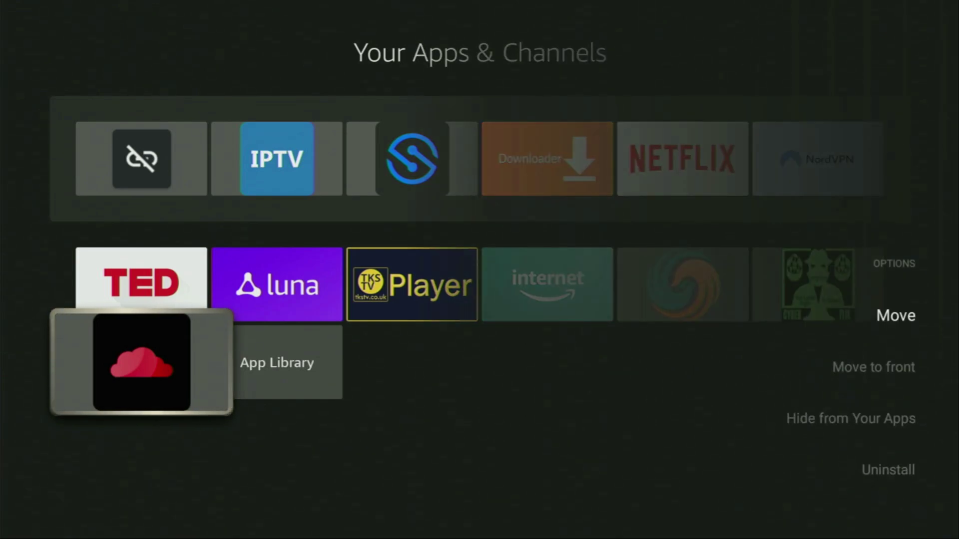
{"action": "key", "text": "Down"}
{"action": "key", "text": "Return"}
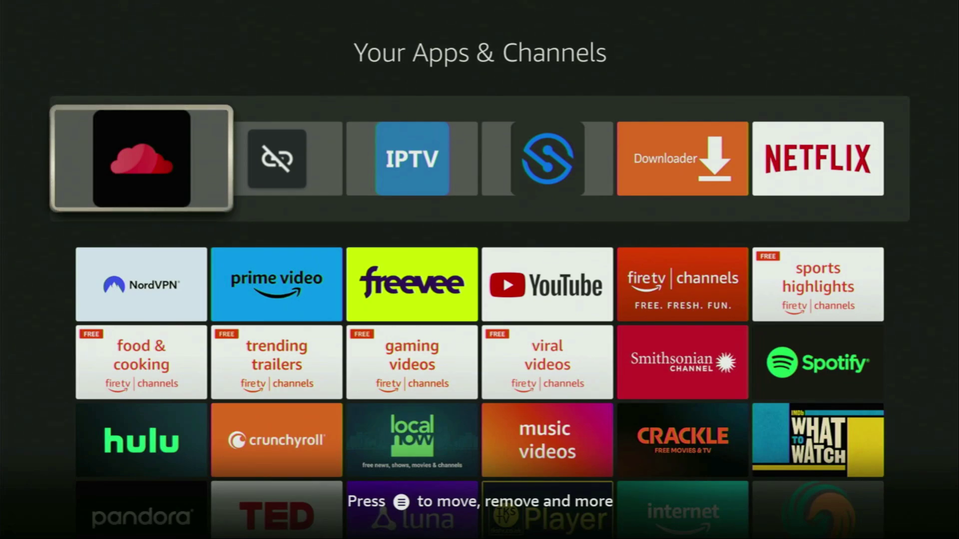
{"action": "key", "text": "Down"}
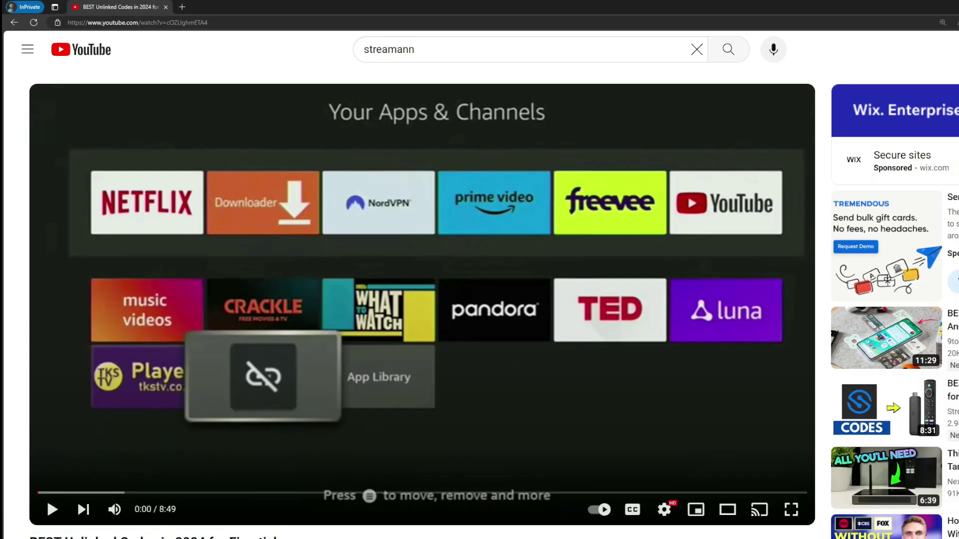
- On the YouTube video page, expand the description and open the topvpnoffer.com NordVPN offer link from the pinned comment
{"action": "scroll", "coordinate": [329, 305], "scroll_direction": "down", "scroll_amount": 5}
{"action": "left_click", "coordinate": [319, 298]}
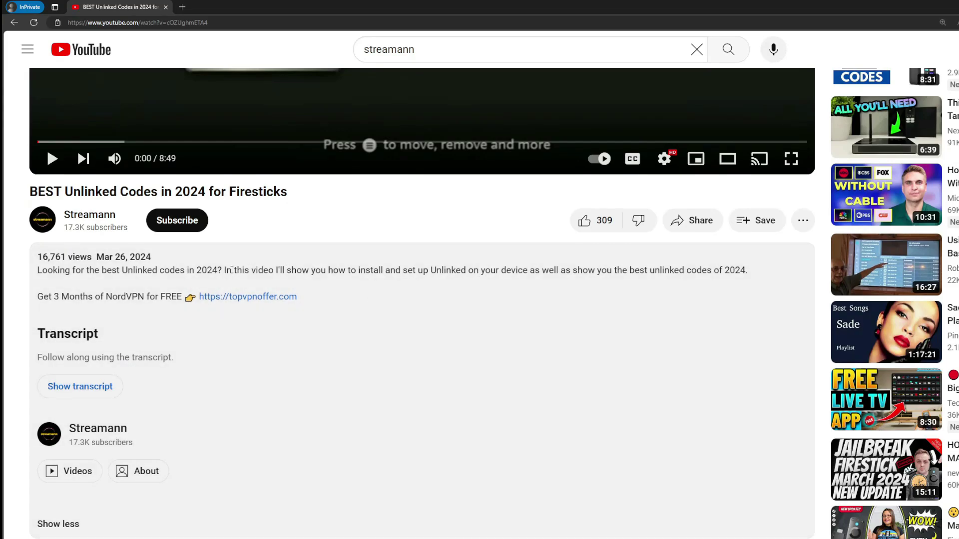
{"action": "scroll", "coordinate": [236, 316], "scroll_direction": "down", "scroll_amount": 3}
{"action": "scroll", "coordinate": [236, 316], "scroll_direction": "down", "scroll_amount": 2}
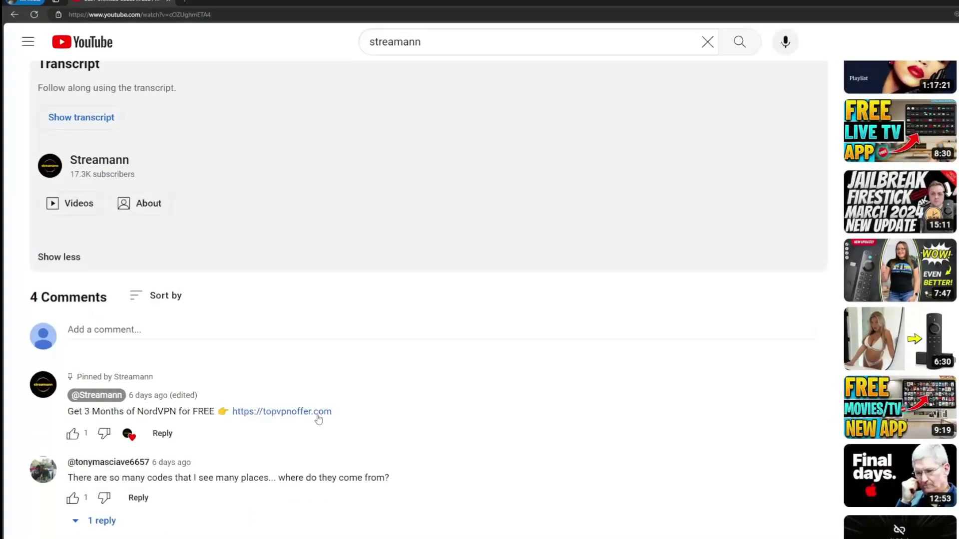
{"action": "left_click_drag", "start_coordinate": [328, 407], "coordinate": [228, 408]}
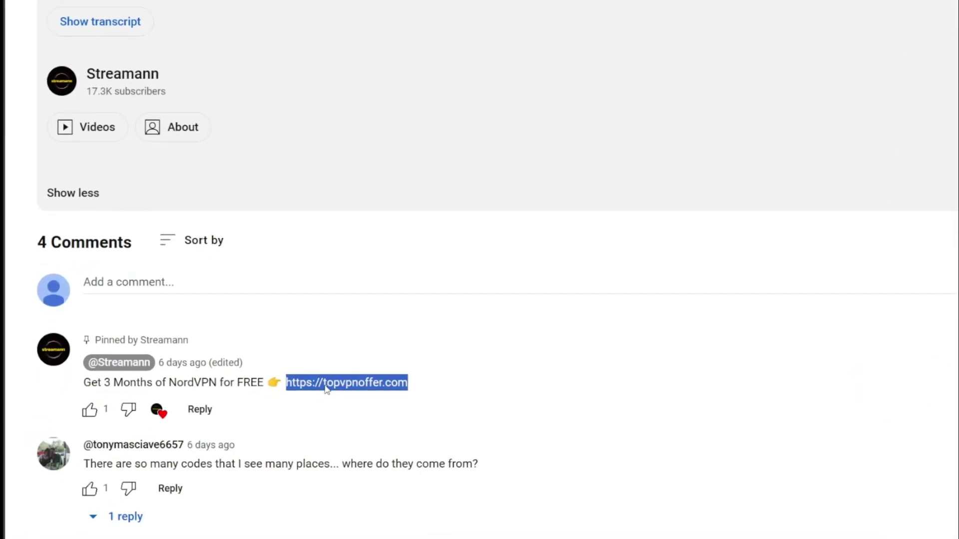
{"action": "left_click", "coordinate": [350, 391]}
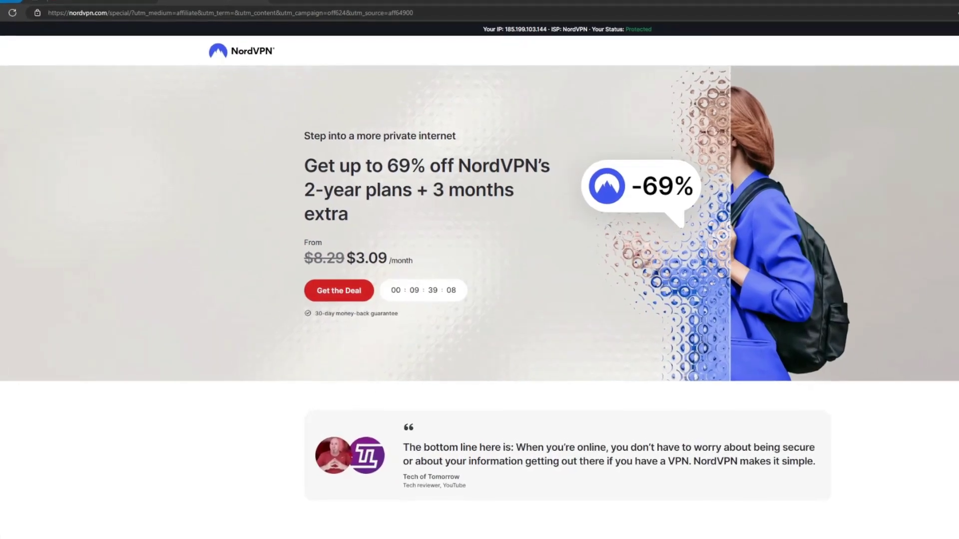